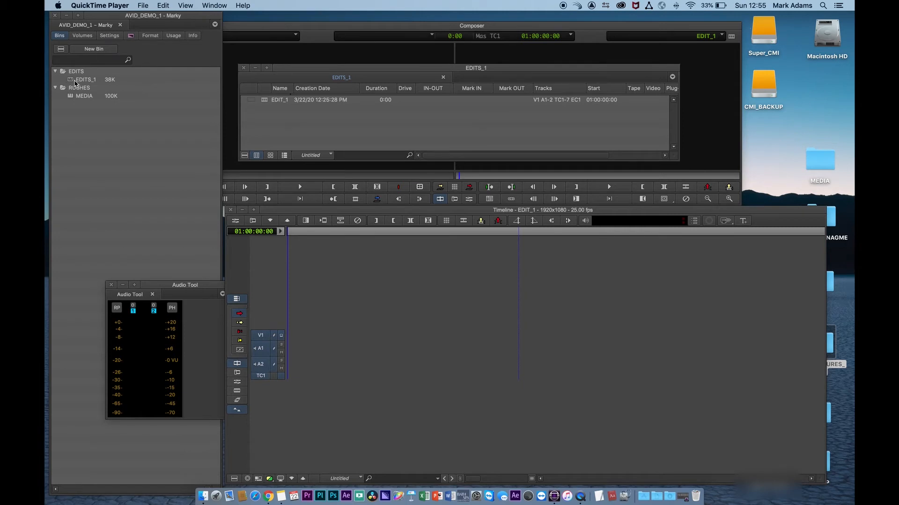
- Open the MEDIA bin from the project's RUSHES folder and reposition its window
{"action": "left_click", "coordinate": [296, 71]}
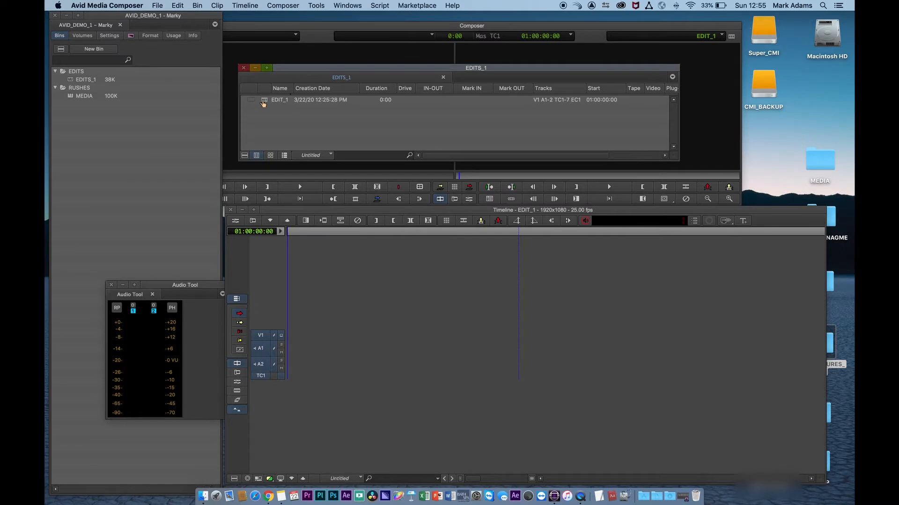
{"action": "double_click", "coordinate": [77, 96]}
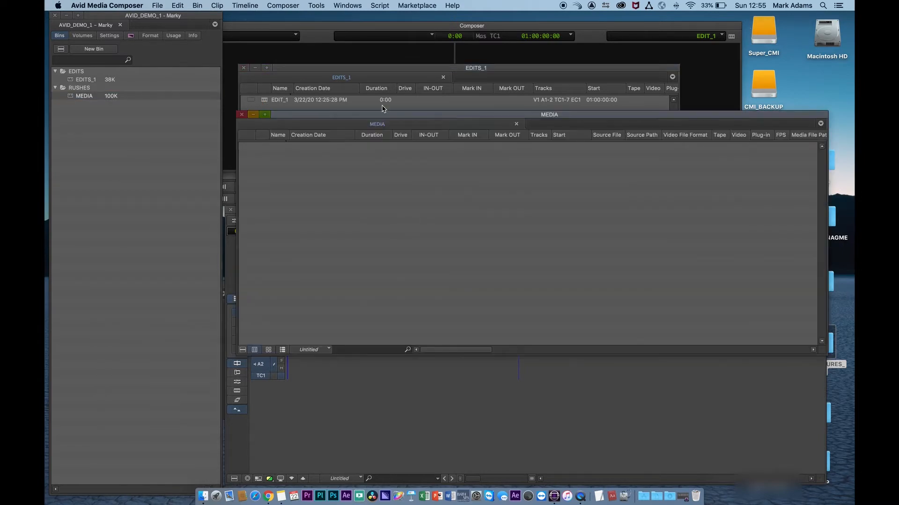
{"action": "left_click_drag", "start_coordinate": [382, 115], "coordinate": [281, 117]}
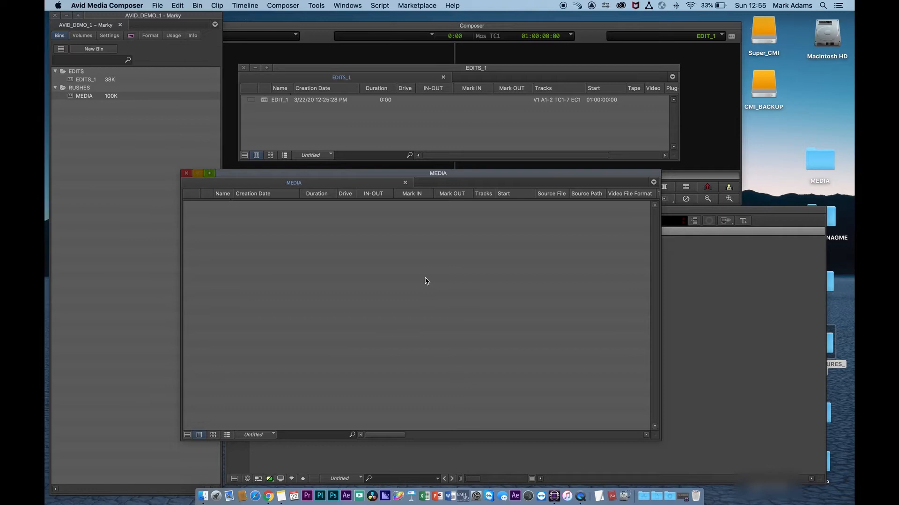
- Open the Source Browser from the MEDIA bin's Input options and move it into view
{"action": "right_click", "coordinate": [407, 274]}
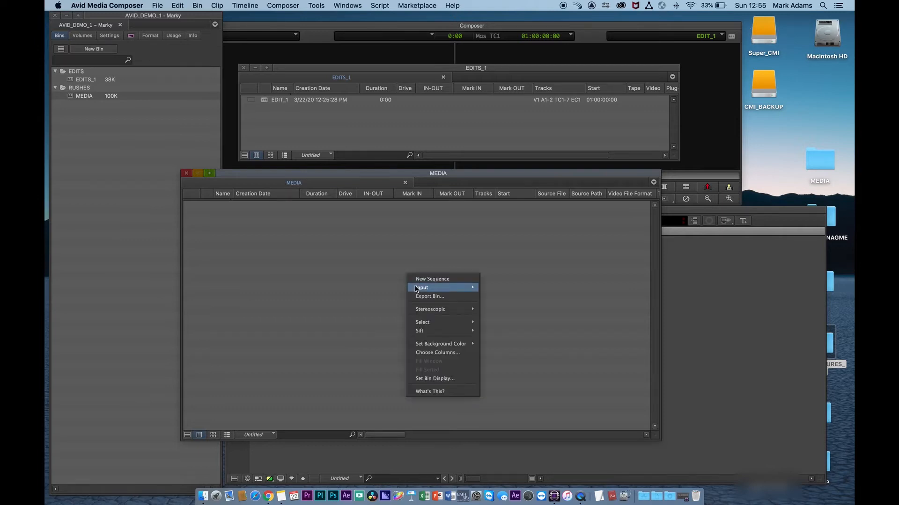
{"action": "mouse_move", "coordinate": [445, 288]}
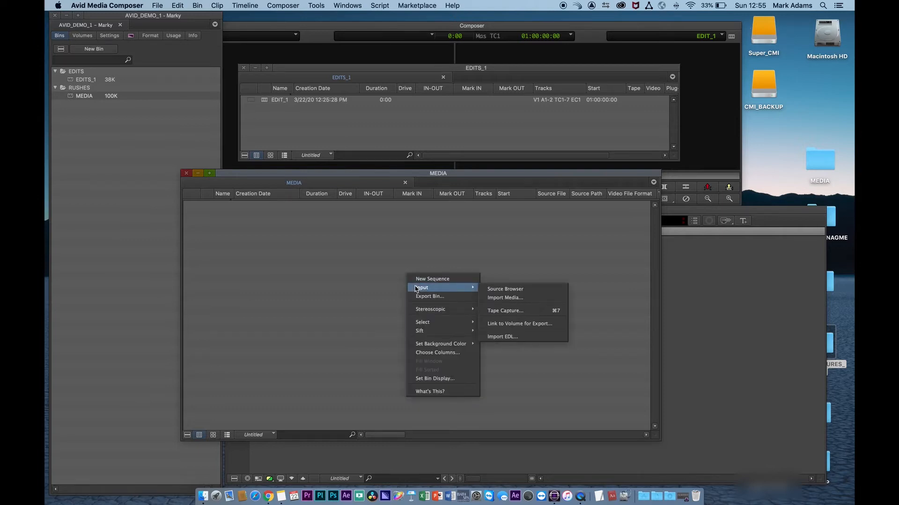
{"action": "left_click", "coordinate": [493, 290]}
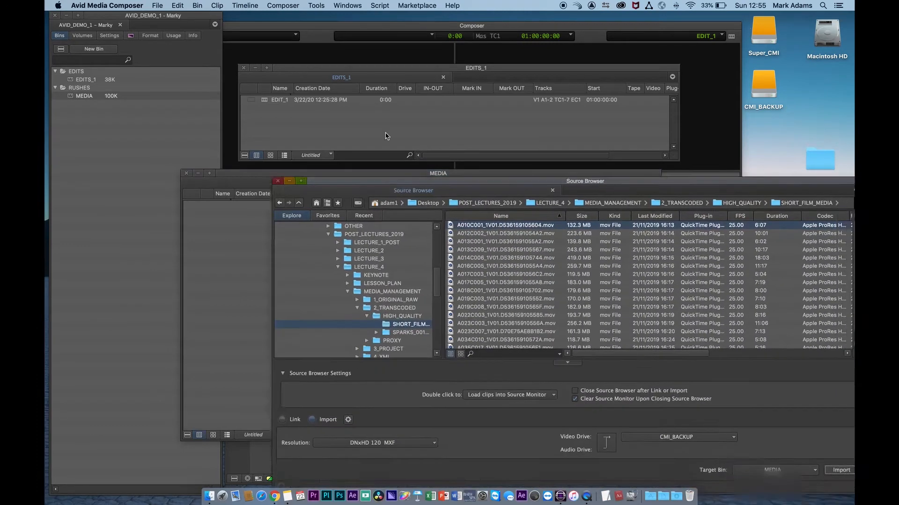
{"action": "left_click_drag", "start_coordinate": [403, 181], "coordinate": [380, 107]}
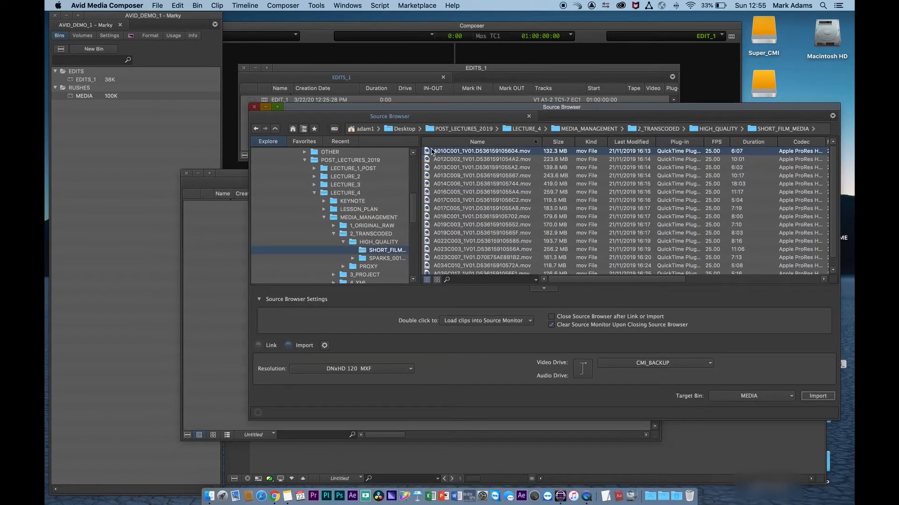
- Choose Link mode and link the selected clip A010C001 into the MEDIA bin
{"action": "left_click", "coordinate": [260, 346]}
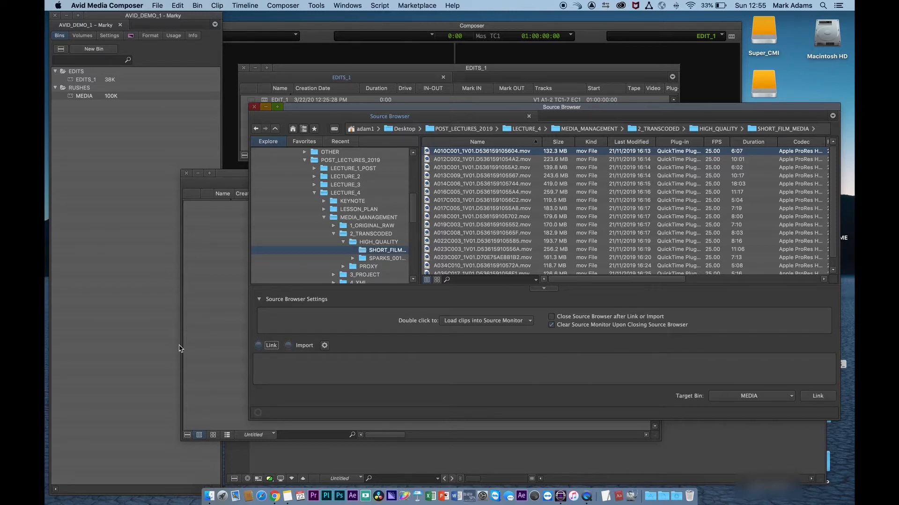
{"action": "left_click", "coordinate": [767, 80]}
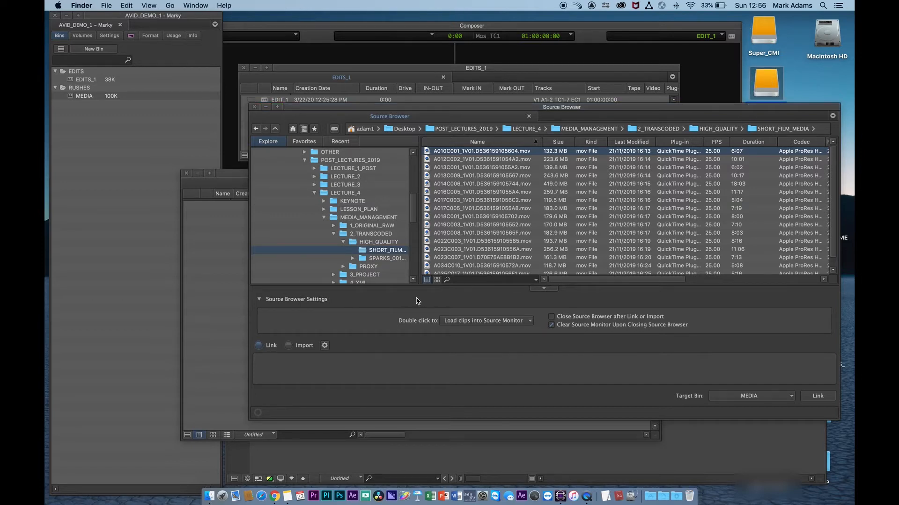
{"action": "left_click", "coordinate": [817, 395]}
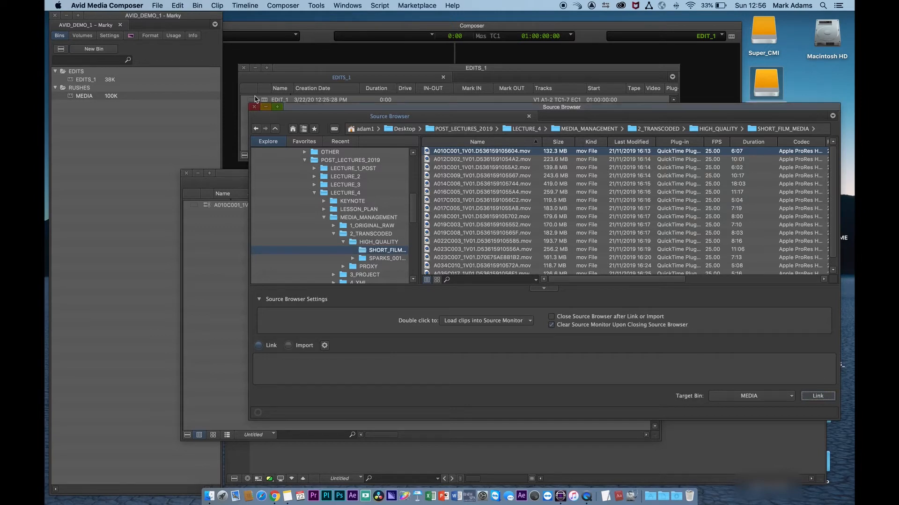
- Load the linked A010C001 clip into the source monitor and scrub through it
{"action": "left_click_drag", "start_coordinate": [304, 109], "coordinate": [652, 279]}
{"action": "left_click", "coordinate": [196, 243]}
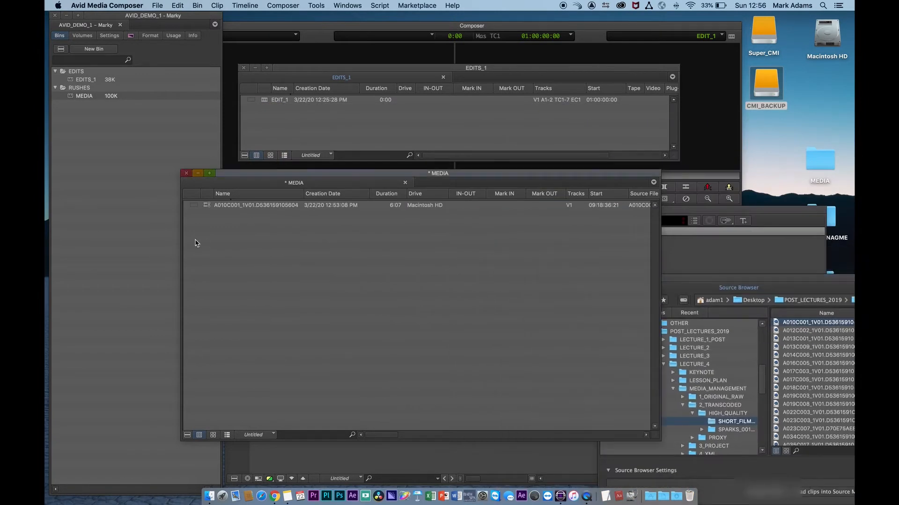
{"action": "double_click", "coordinate": [208, 206]}
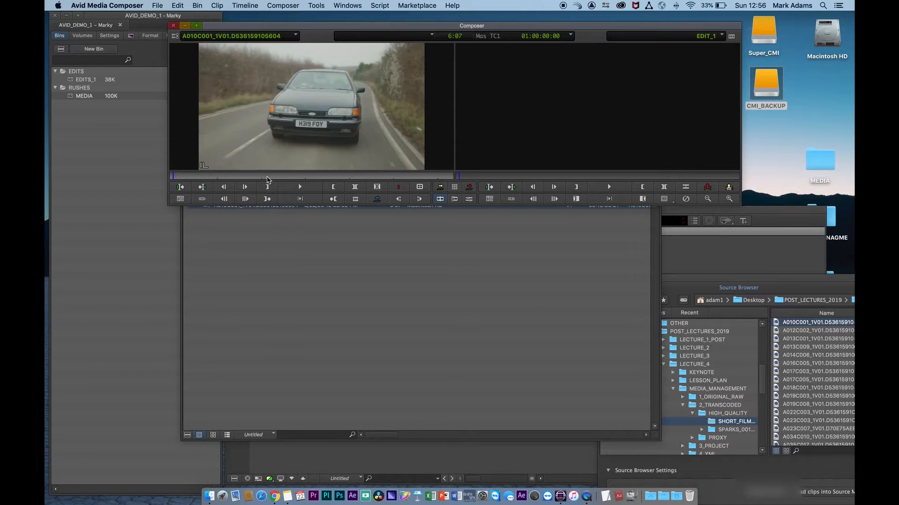
{"action": "mouse_move", "coordinate": [267, 177]}
{"action": "left_mouse_down"}
{"action": "mouse_move", "coordinate": [356, 177]}
{"action": "mouse_move", "coordinate": [258, 183]}
{"action": "left_mouse_up"}
- Scroll through the MEDIA bin's columns to examine the linked clip's source file, path and format details
{"action": "left_click", "coordinate": [302, 274]}
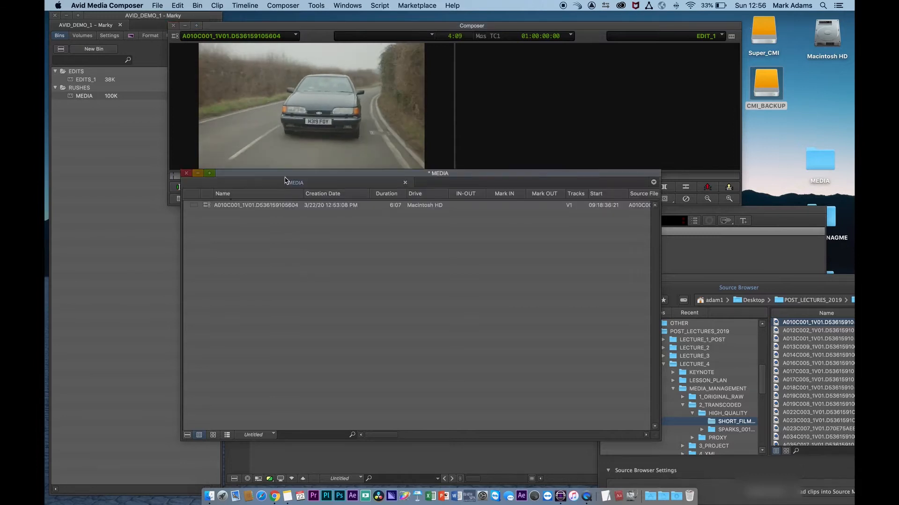
{"action": "scroll", "coordinate": [412, 235], "scroll_direction": "right", "scroll_amount": 10}
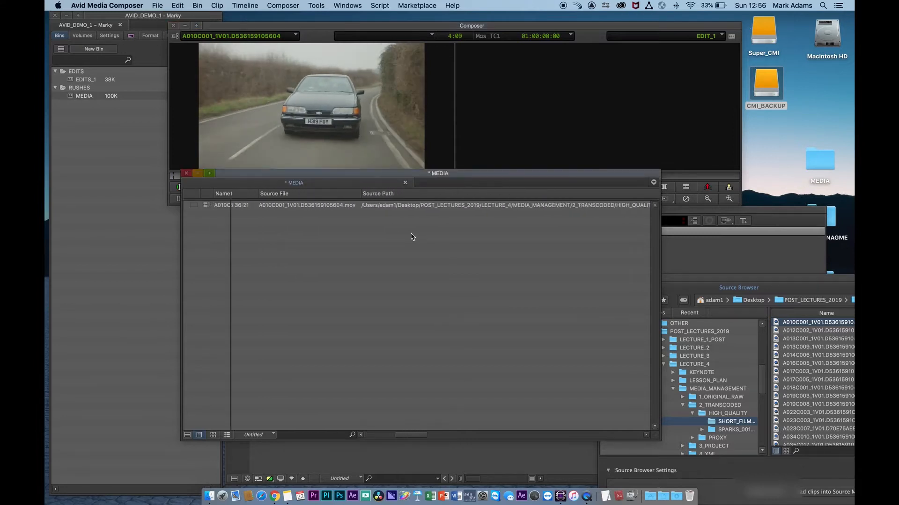
{"action": "scroll", "coordinate": [387, 224], "scroll_direction": "right", "scroll_amount": 8}
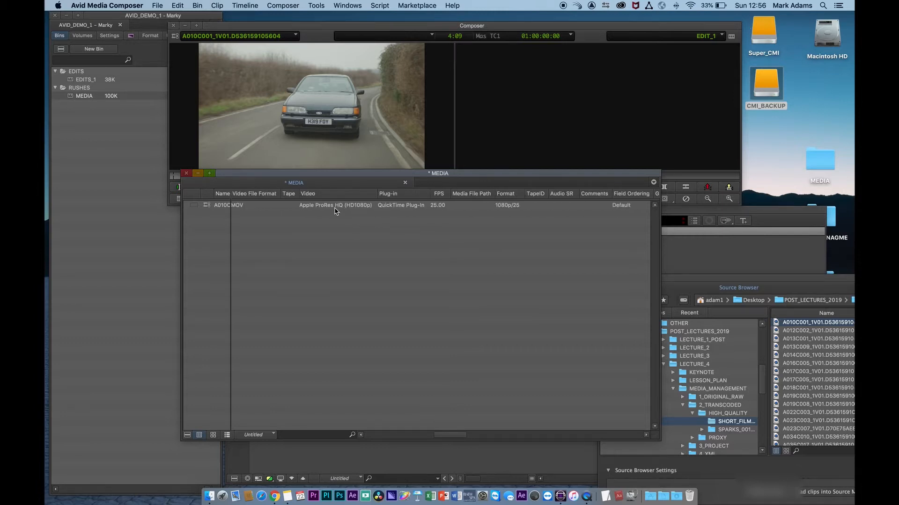
{"action": "left_click_drag", "start_coordinate": [285, 173], "coordinate": [256, 144]}
{"action": "left_click_drag", "start_coordinate": [627, 407], "coordinate": [590, 402]}
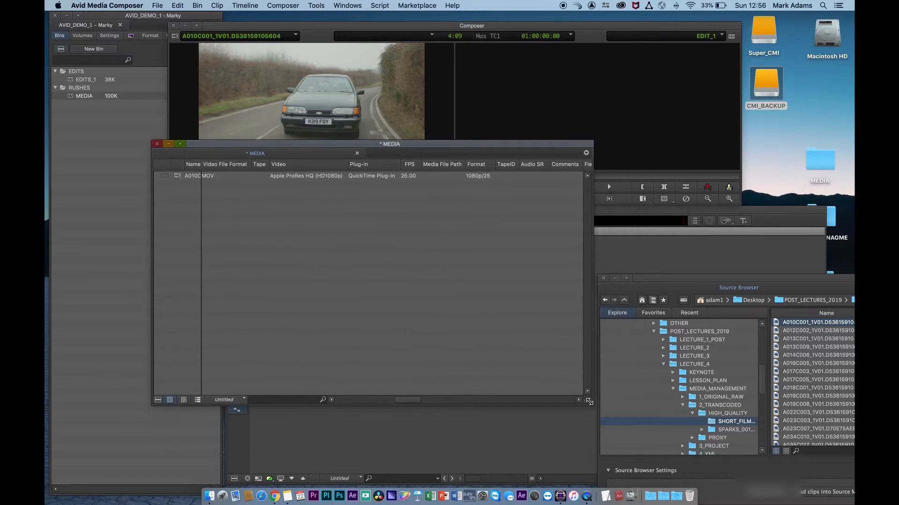
{"action": "scroll", "coordinate": [438, 223], "scroll_direction": "left", "scroll_amount": 10}
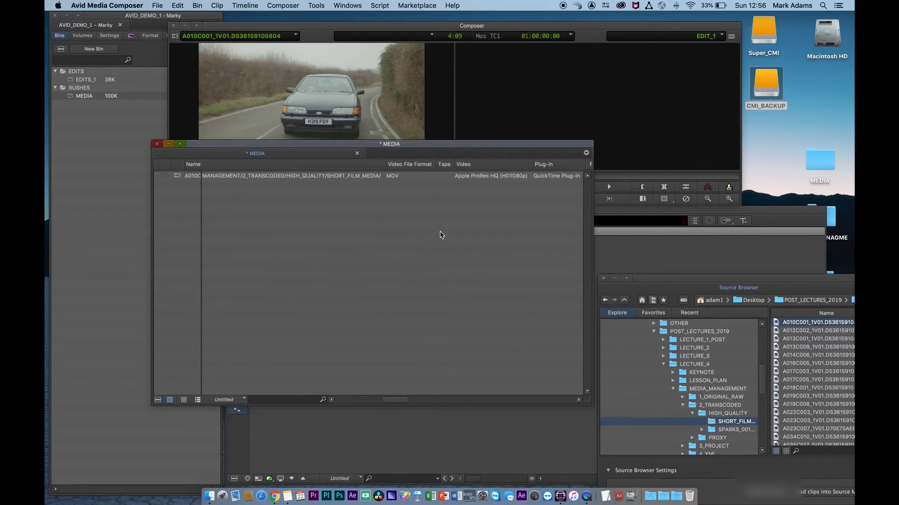
{"action": "scroll", "coordinate": [441, 233], "scroll_direction": "left", "scroll_amount": 5}
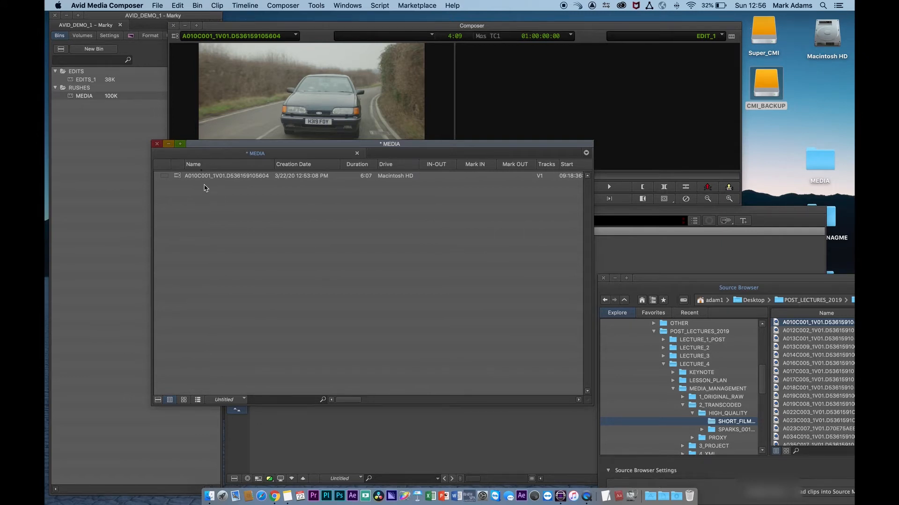
- In the Source Browser, select the first six clips from A010C001 to A016C005 and switch to Import mode
{"action": "left_click", "coordinate": [670, 281]}
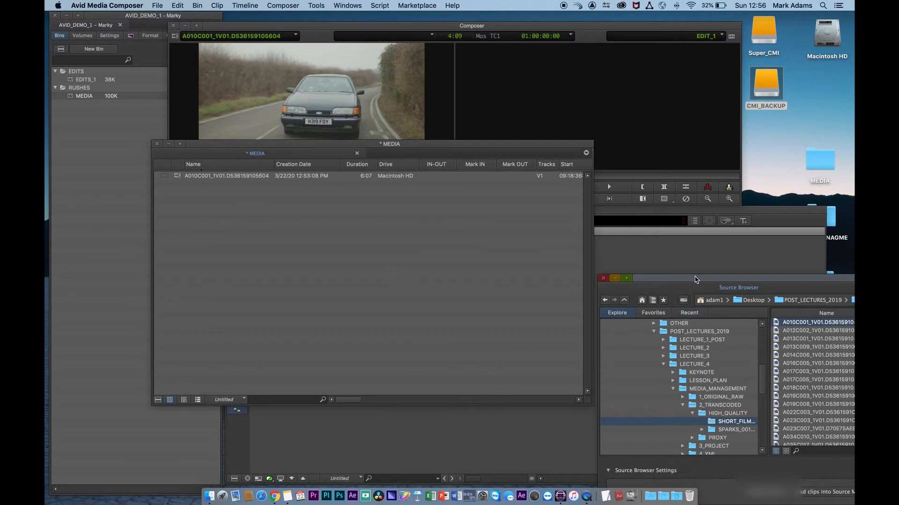
{"action": "double_click", "coordinate": [695, 279]}
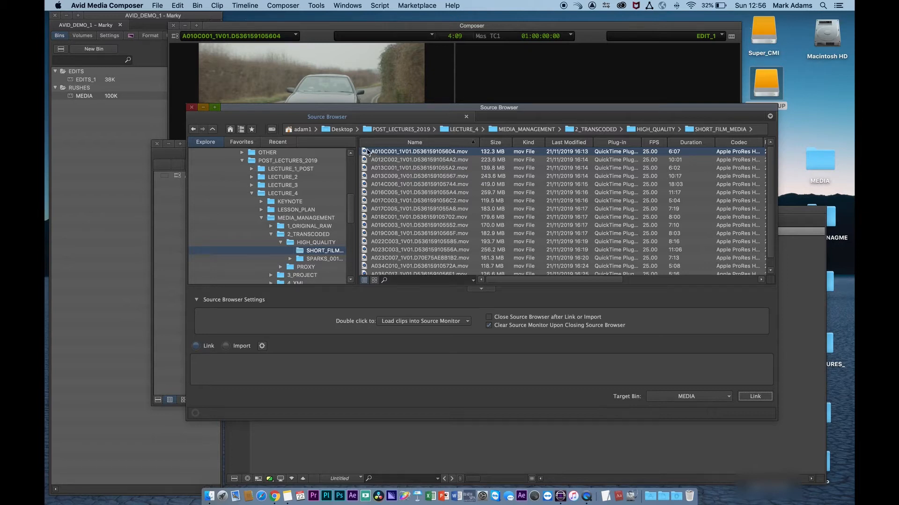
{"action": "left_click", "coordinate": [365, 196], "text": "shift"}
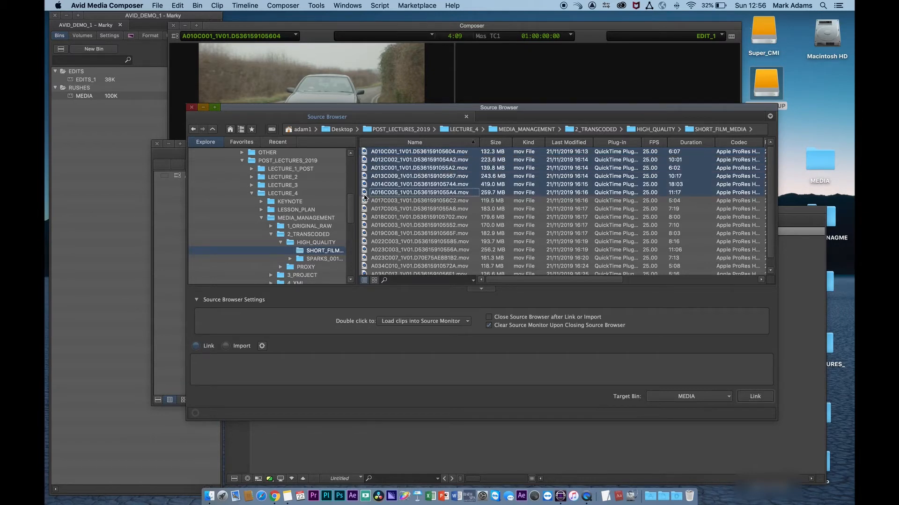
{"action": "left_click", "coordinate": [225, 346]}
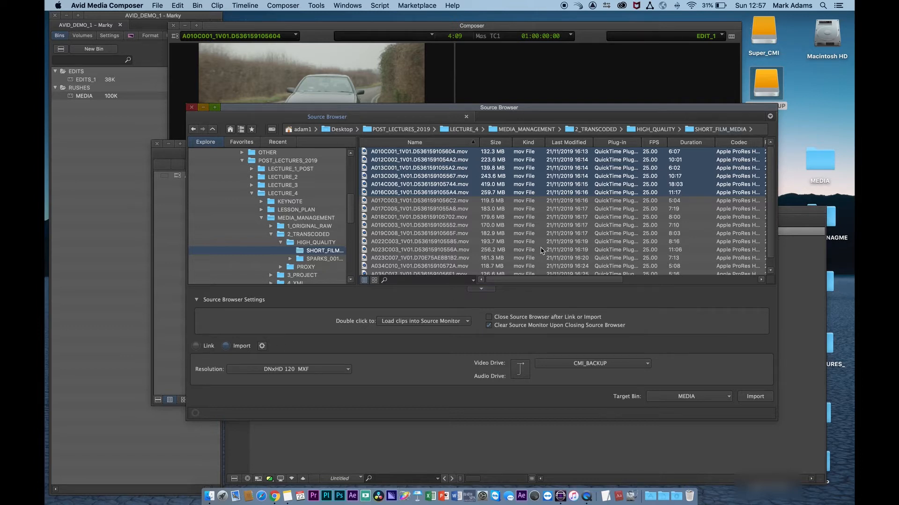
- Open the Import Settings and look through its Image, Shot Log, Audio and XDCAM tabs before closing it
{"action": "left_click", "coordinate": [262, 346]}
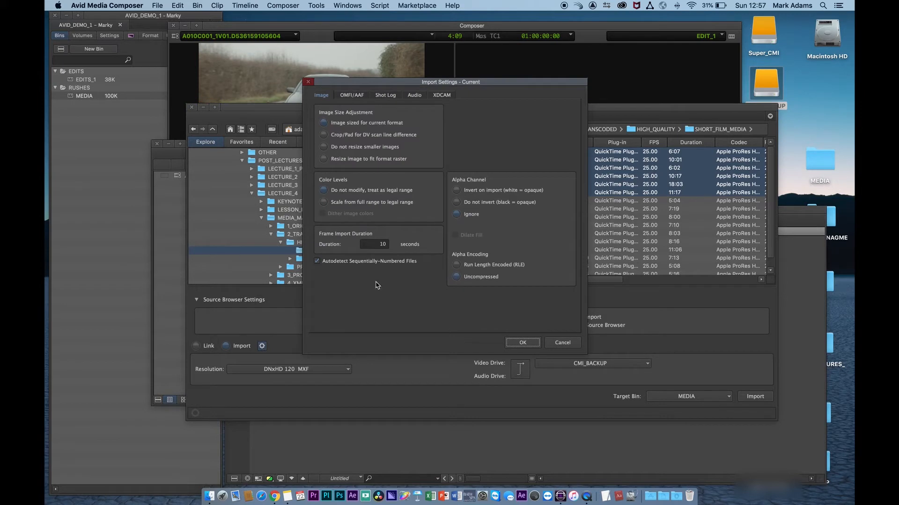
{"action": "left_click", "coordinate": [357, 96]}
{"action": "left_click", "coordinate": [385, 97]}
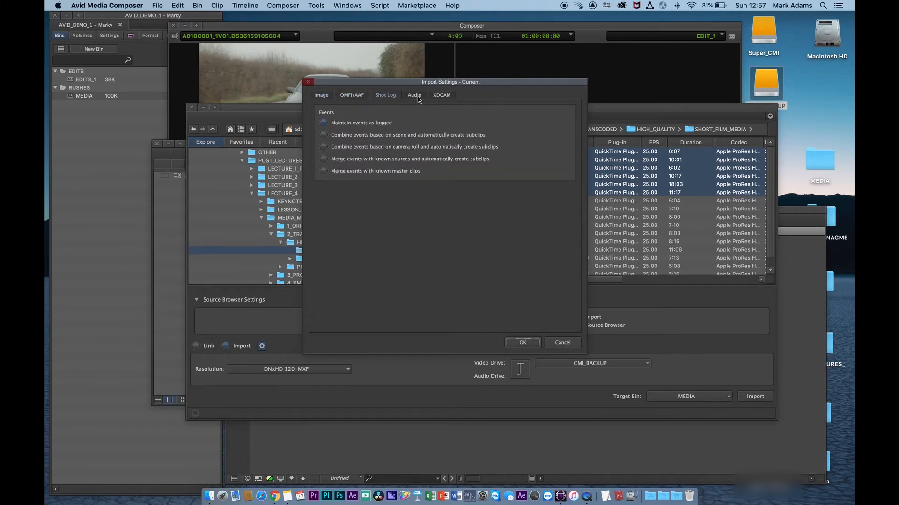
{"action": "left_click", "coordinate": [415, 96]}
{"action": "left_click", "coordinate": [441, 96]}
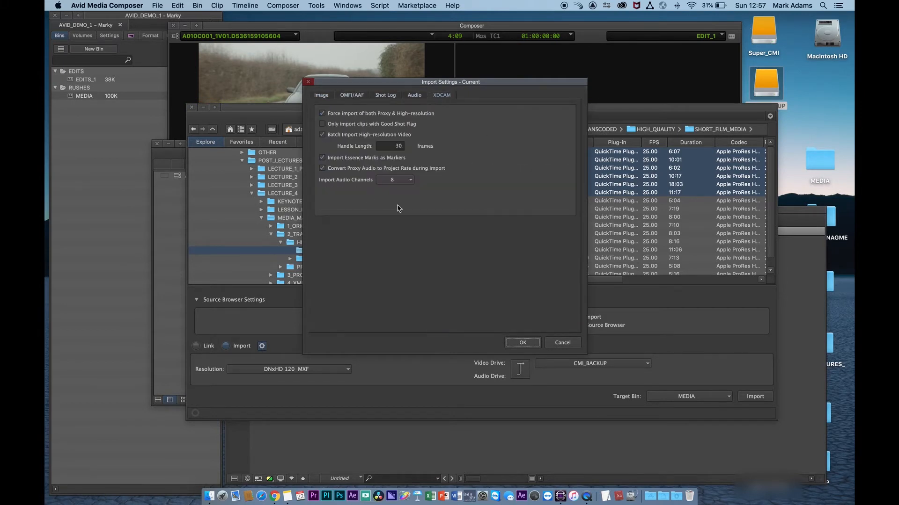
{"action": "left_click", "coordinate": [568, 345]}
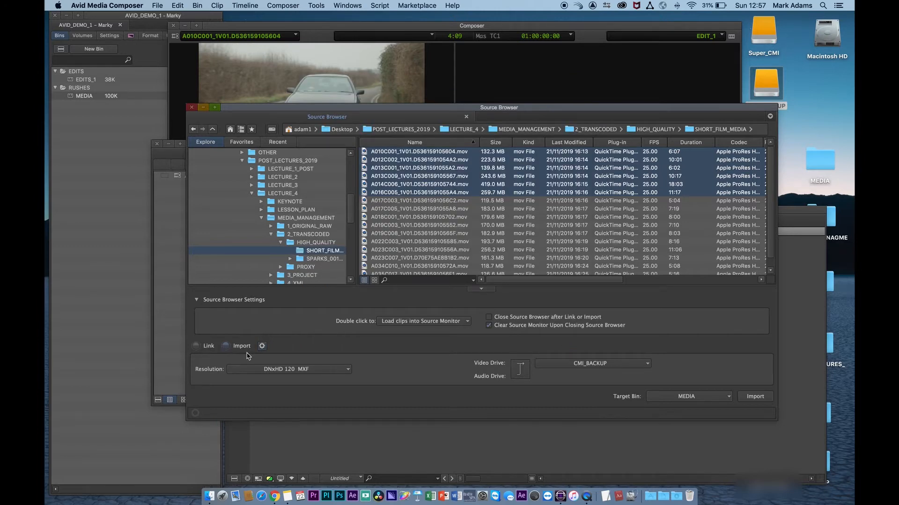
- Review the available import resolutions, the drive setting and the target bin choices
{"action": "left_click", "coordinate": [286, 369]}
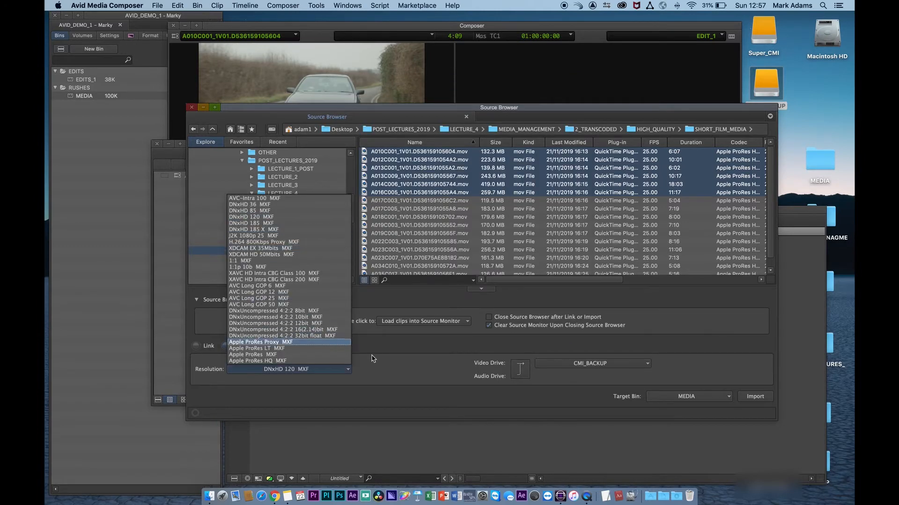
{"action": "left_click", "coordinate": [412, 375]}
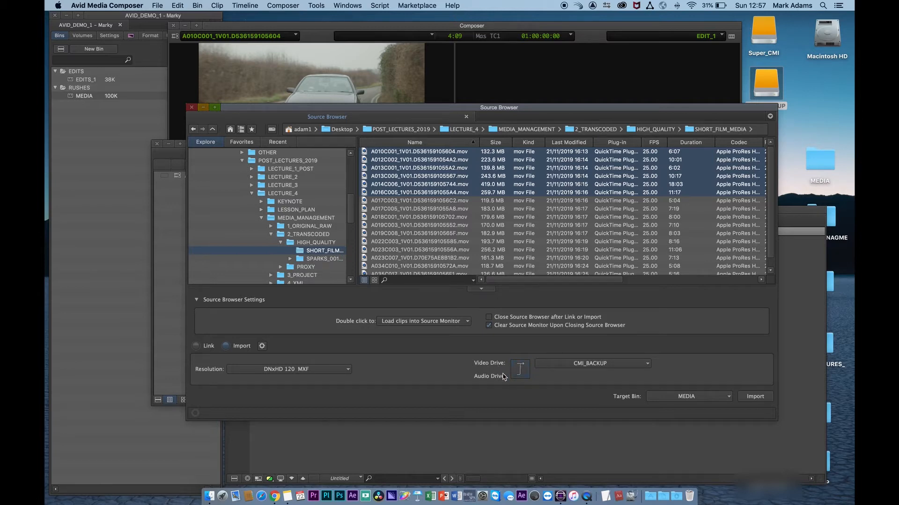
{"action": "left_click", "coordinate": [522, 374]}
{"action": "left_click", "coordinate": [521, 373]}
{"action": "left_click", "coordinate": [721, 399]}
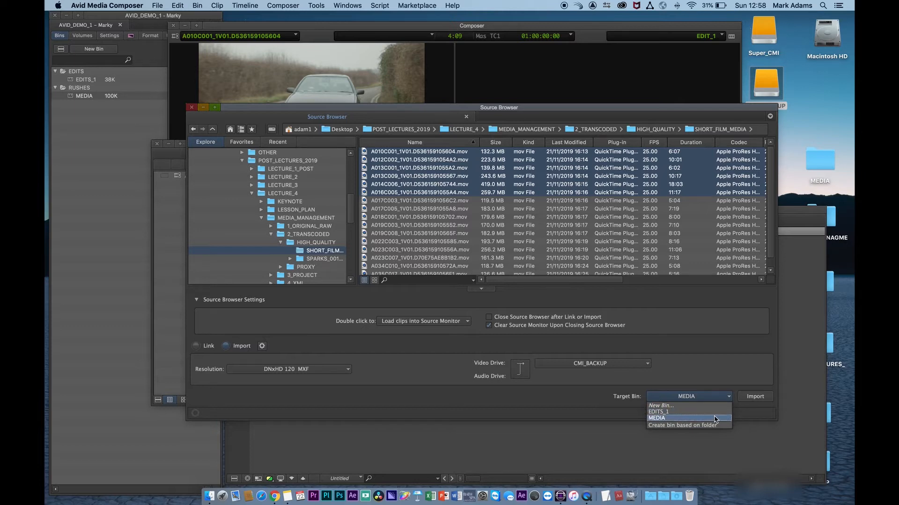
{"action": "left_click", "coordinate": [715, 418]}
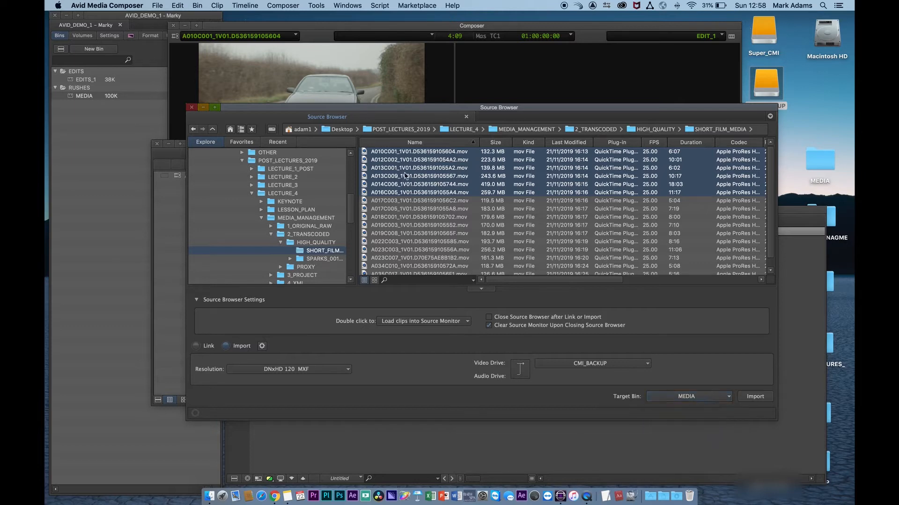
{"action": "left_click", "coordinate": [76, 97]}
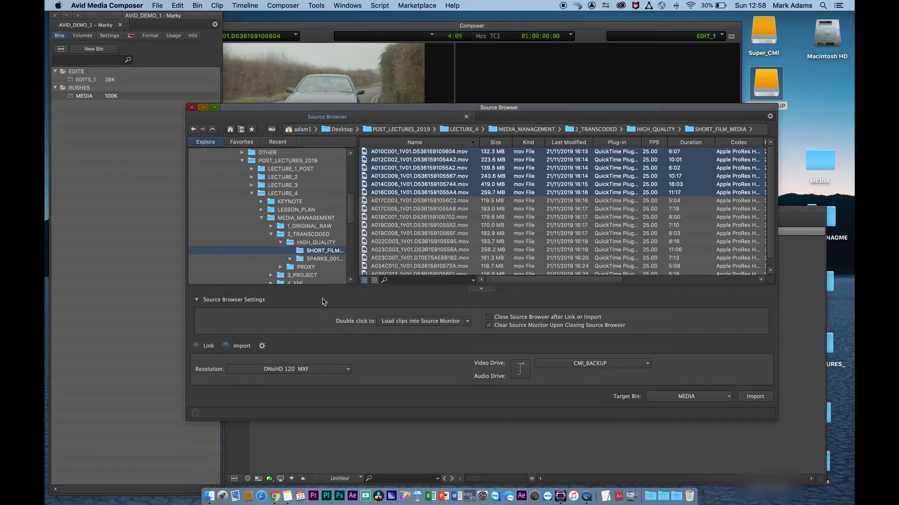
- Set the import resolution to Apple ProRes LT MXF and import the selected clips into the MEDIA bin
{"action": "left_click", "coordinate": [313, 370]}
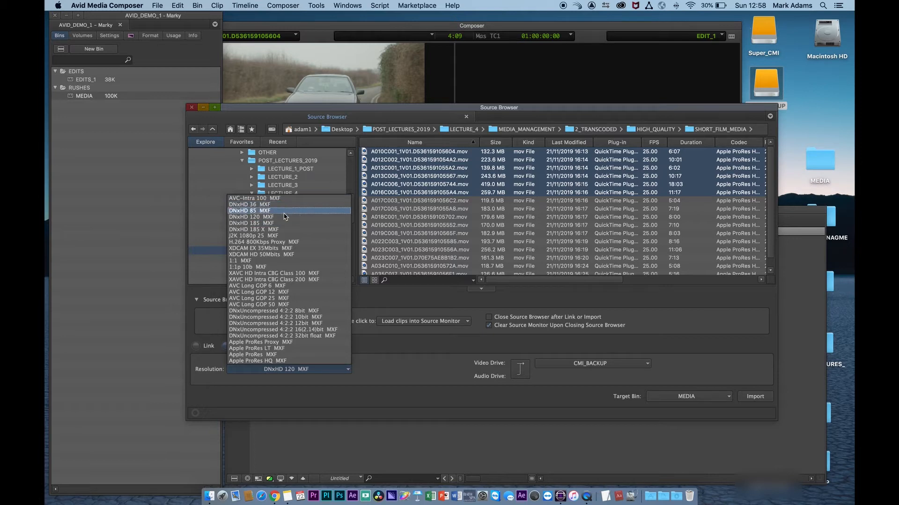
{"action": "left_click", "coordinate": [292, 349]}
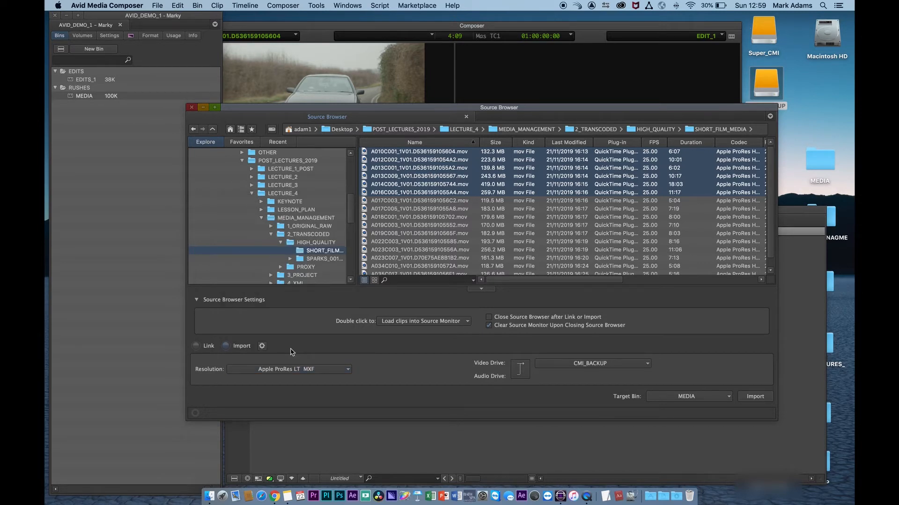
{"action": "left_click", "coordinate": [754, 397]}
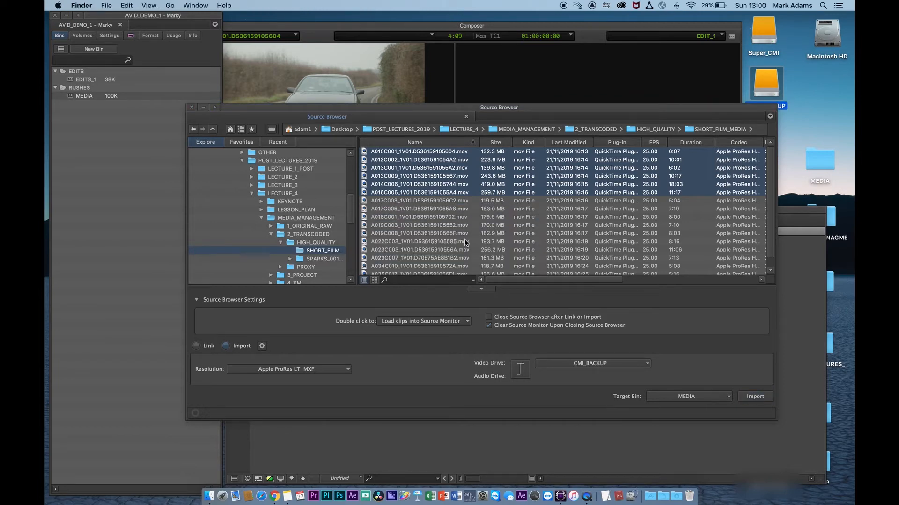
- Close the Source Browser and play the imported A016C005 clip in the source monitor
{"action": "left_click", "coordinate": [191, 107]}
{"action": "left_click_drag", "start_coordinate": [267, 143], "coordinate": [197, 232]}
{"action": "double_click", "coordinate": [108, 265]}
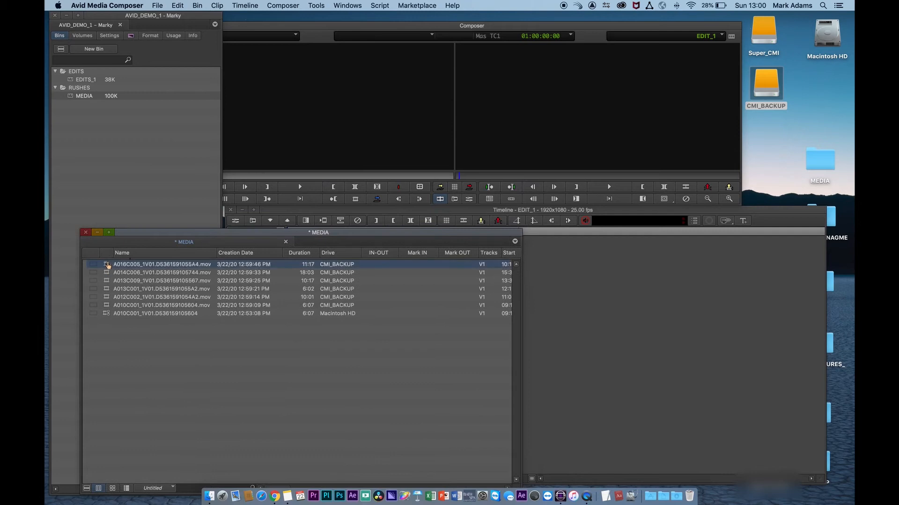
{"action": "key", "text": "space"}
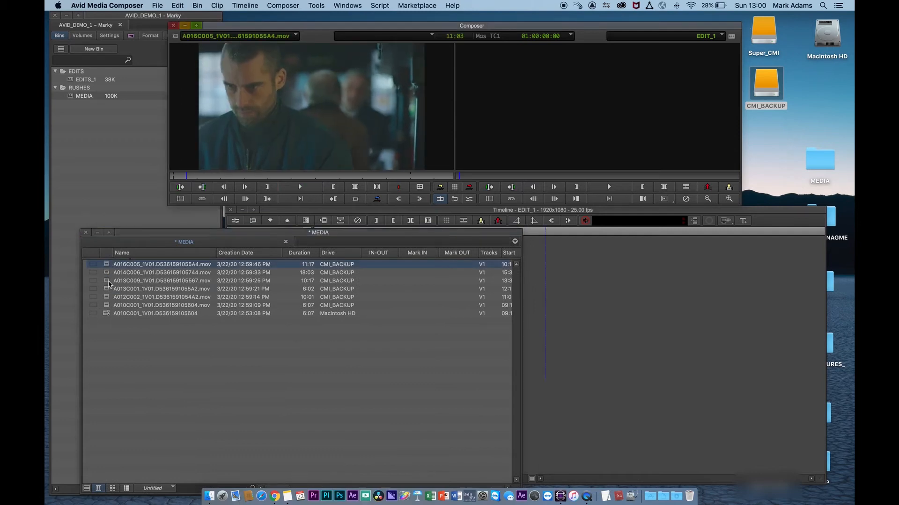
- Load and play the A014C006, A013C009, A013C001 and A012C002 clips in the source monitor
{"action": "double_click", "coordinate": [107, 272]}
{"action": "key", "text": "space"}
{"action": "key", "text": "space"}
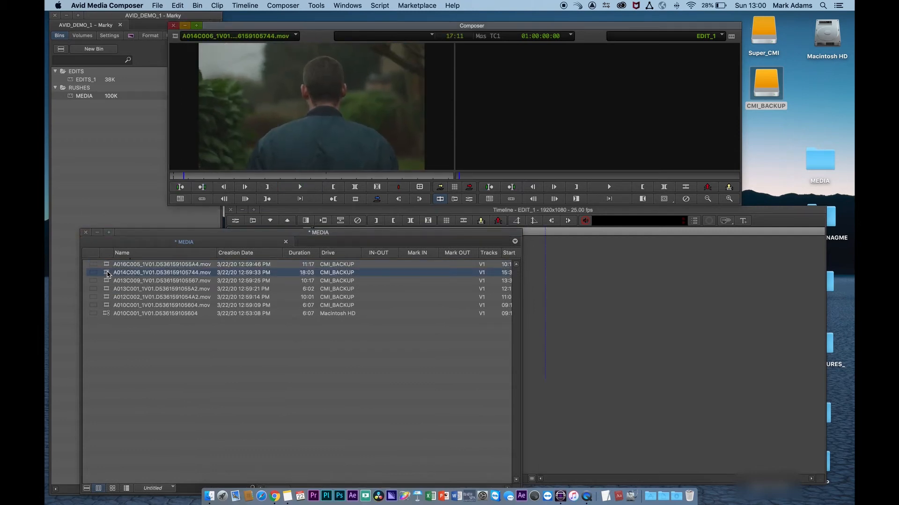
{"action": "double_click", "coordinate": [107, 280]}
{"action": "key", "text": "space"}
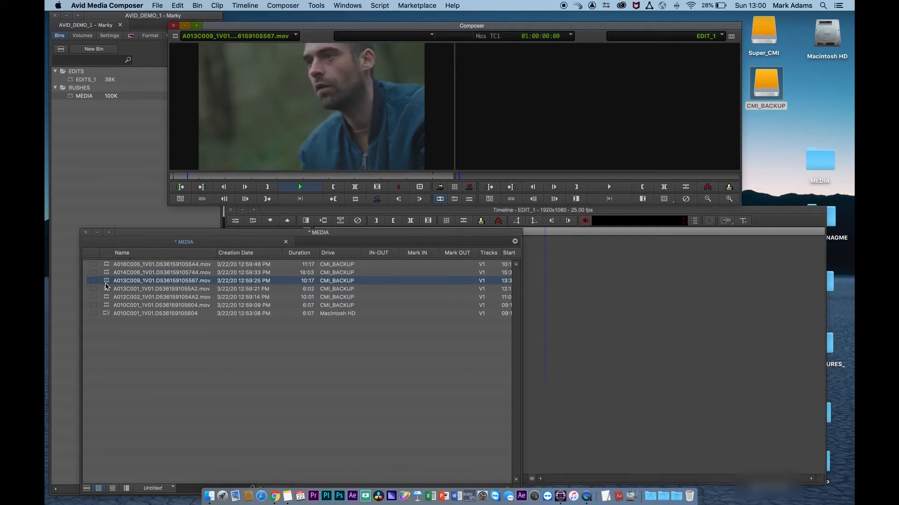
{"action": "key", "text": "space"}
{"action": "left_click", "coordinate": [107, 290]}
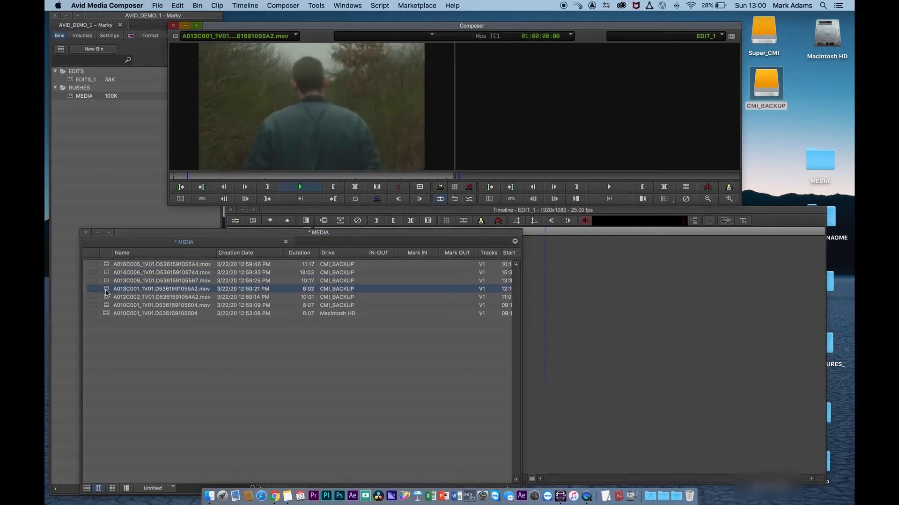
{"action": "double_click", "coordinate": [109, 297]}
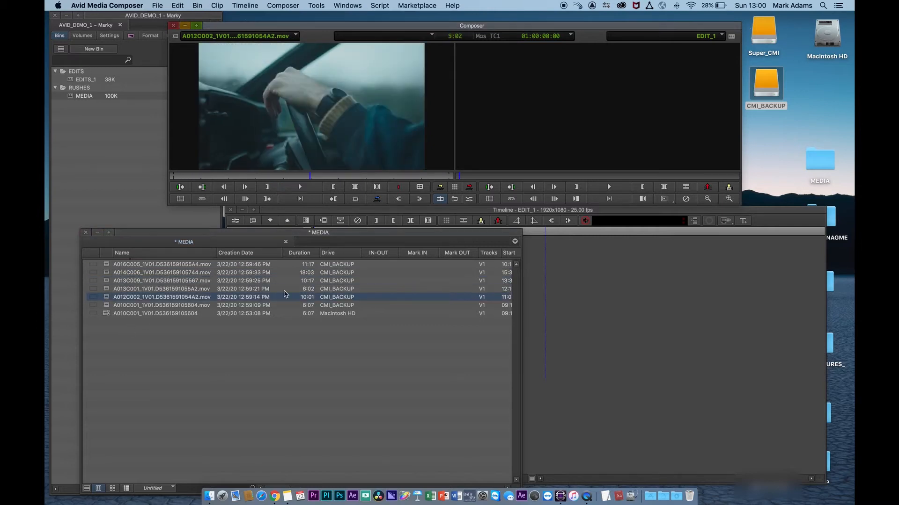
- Move and resize the MEDIA bin window
{"action": "scroll", "coordinate": [358, 333], "scroll_direction": "right", "scroll_amount": 5}
{"action": "scroll", "coordinate": [358, 332], "scroll_direction": "left", "scroll_amount": 5}
{"action": "left_click_drag", "start_coordinate": [394, 233], "coordinate": [385, 220]}
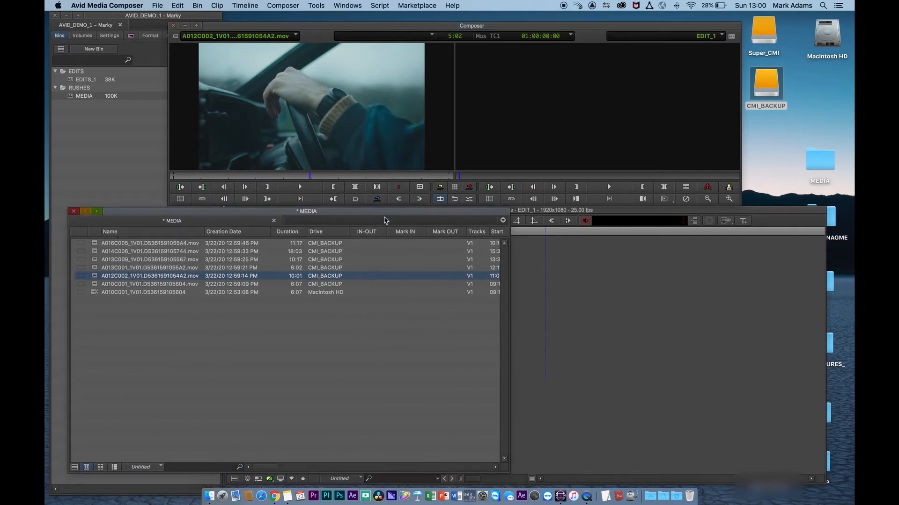
{"action": "left_click_drag", "start_coordinate": [505, 471], "coordinate": [505, 461]}
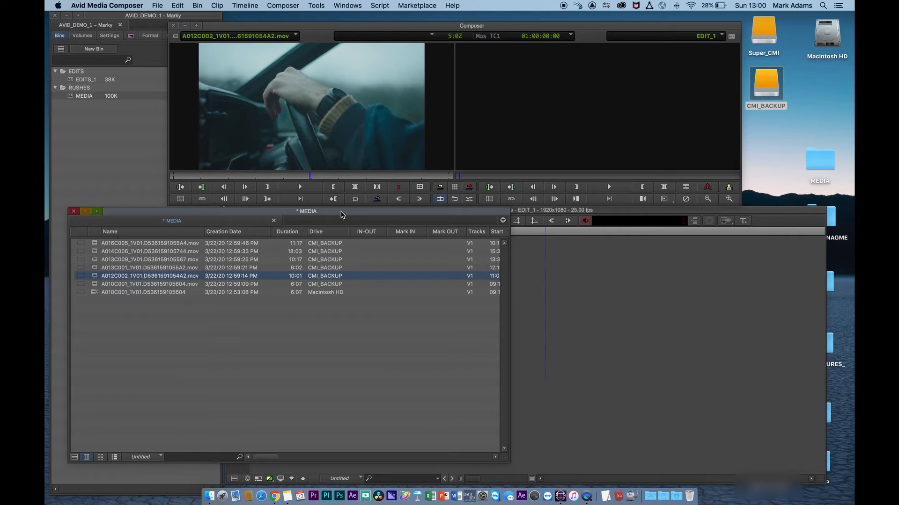
{"action": "left_click_drag", "start_coordinate": [341, 215], "coordinate": [369, 215]}
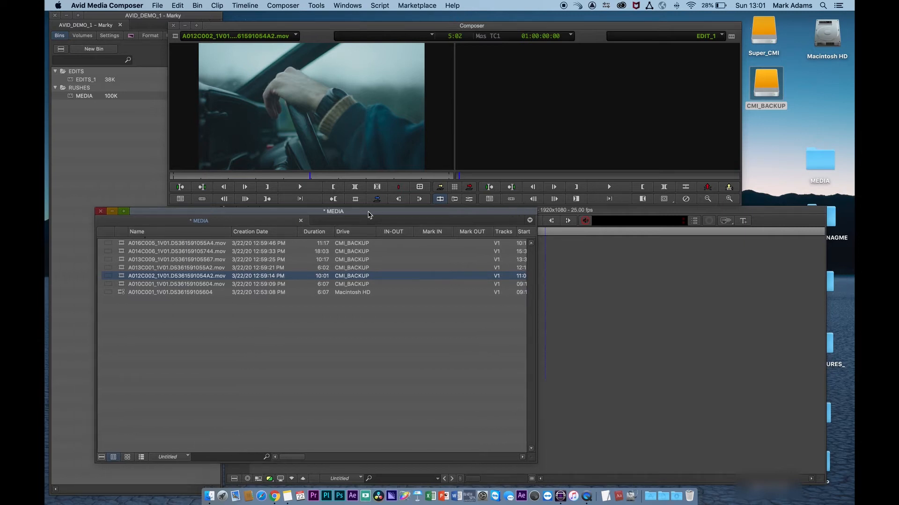
- Open the CMI_BACKUP drive and browse into its Avid MediaFiles and MXF folders
{"action": "left_click", "coordinate": [768, 89]}
{"action": "double_click", "coordinate": [768, 89]}
{"action": "left_click_drag", "start_coordinate": [606, 40], "coordinate": [487, 44]}
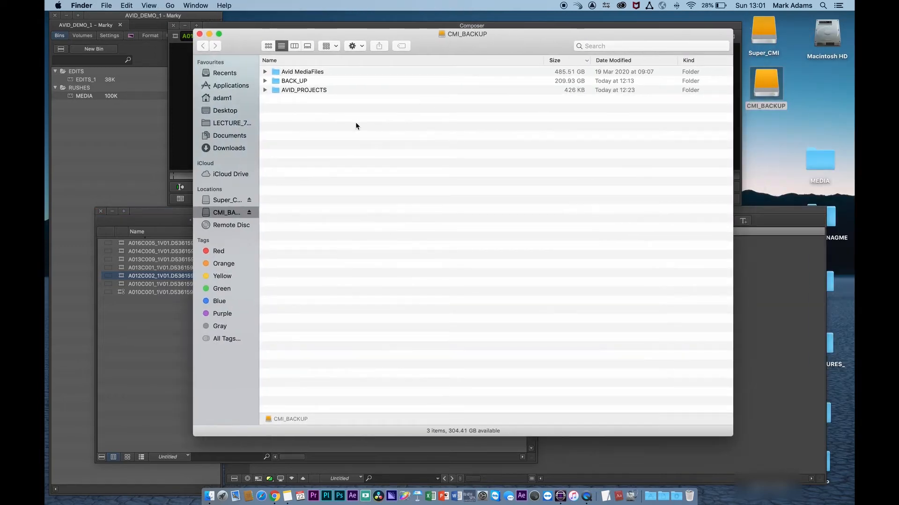
{"action": "left_click", "coordinate": [275, 72]}
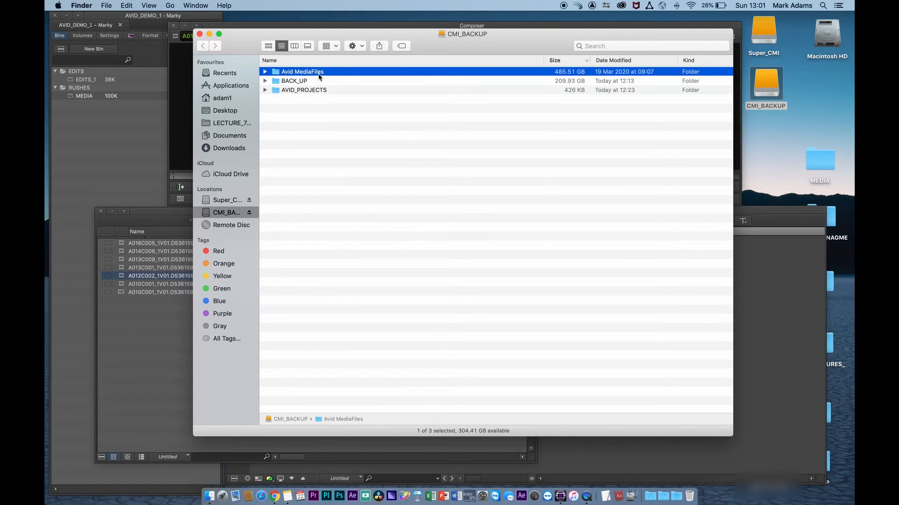
{"action": "left_click", "coordinate": [265, 72]}
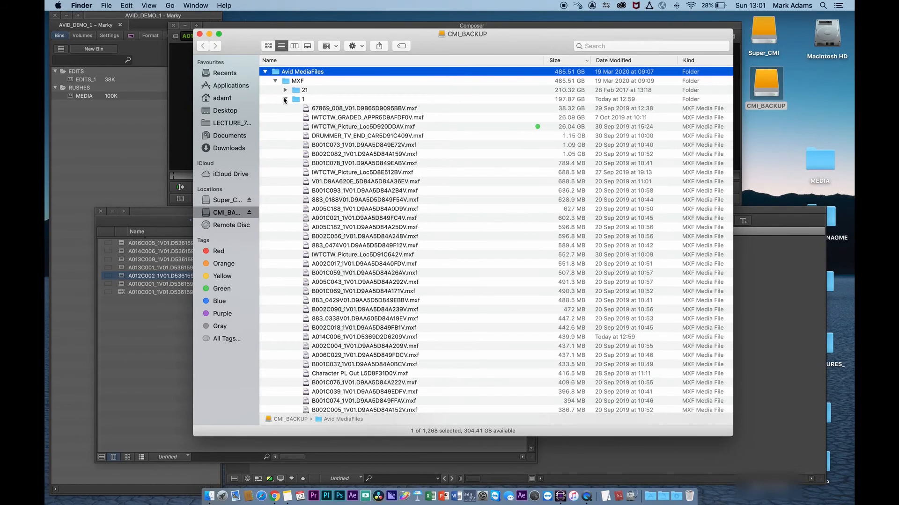
{"action": "left_click", "coordinate": [285, 99]}
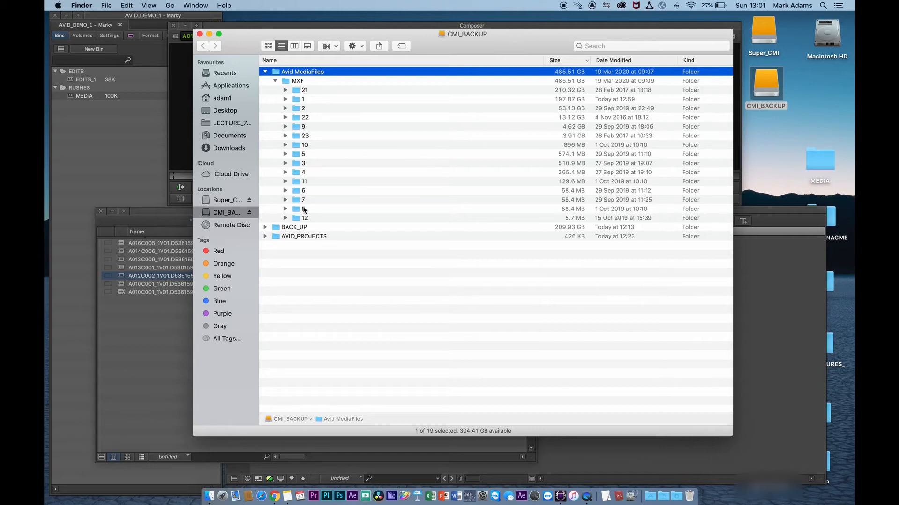
{"action": "double_click", "coordinate": [286, 82]}
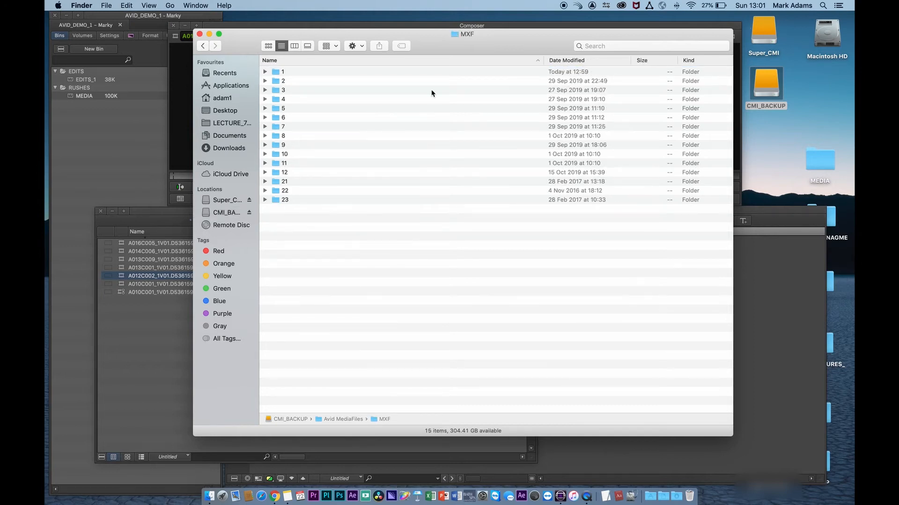
- Open MXF folder 1 and select the newly created MXF media files of the imported clips
{"action": "double_click", "coordinate": [275, 72]}
{"action": "scroll", "coordinate": [416, 234], "scroll_direction": "down", "scroll_amount": 10}
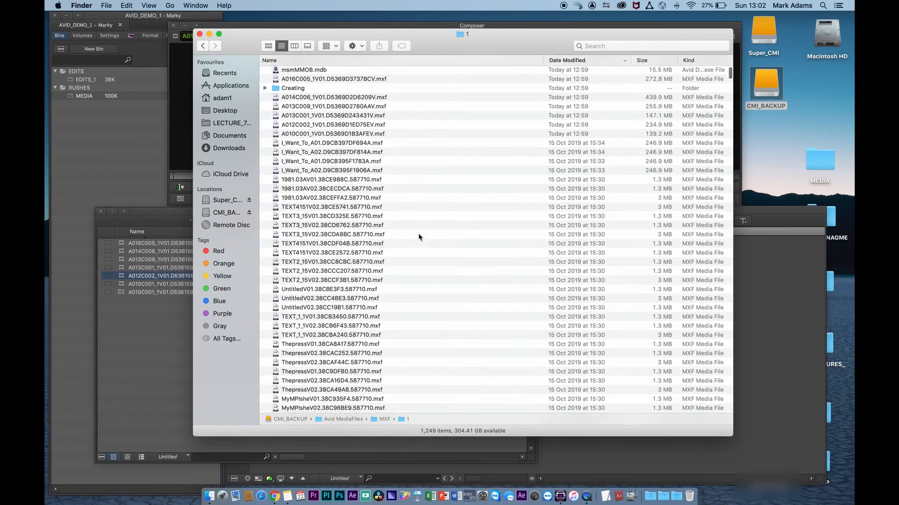
{"action": "scroll", "coordinate": [418, 237], "scroll_direction": "up", "scroll_amount": 10}
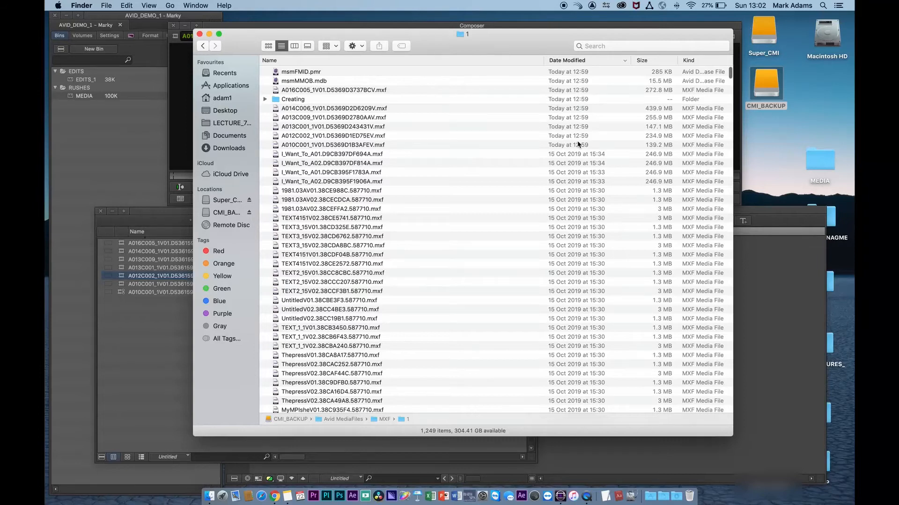
{"action": "left_click_drag", "start_coordinate": [276, 148], "coordinate": [276, 91]}
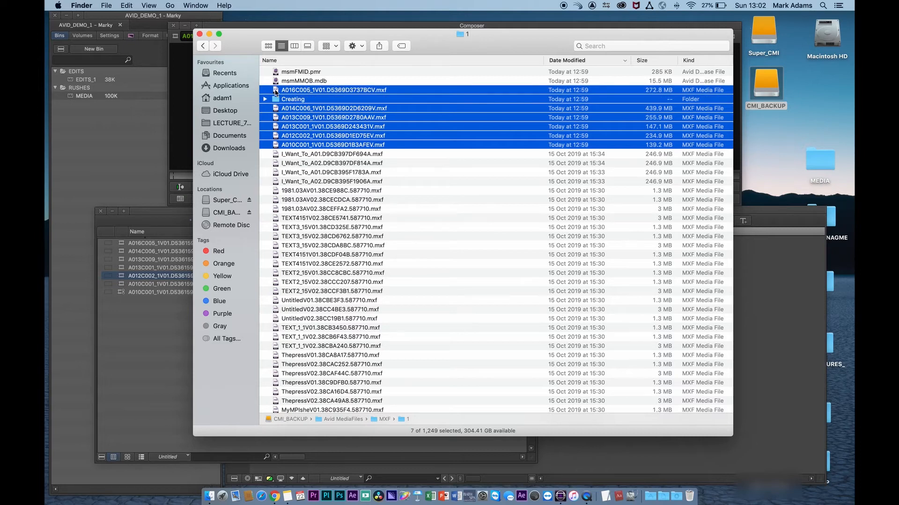
- Examine the msmFMID.pmr and msmMMOB.mdb database files at the top of folder 1
{"action": "left_click", "coordinate": [277, 103], "text": "super"}
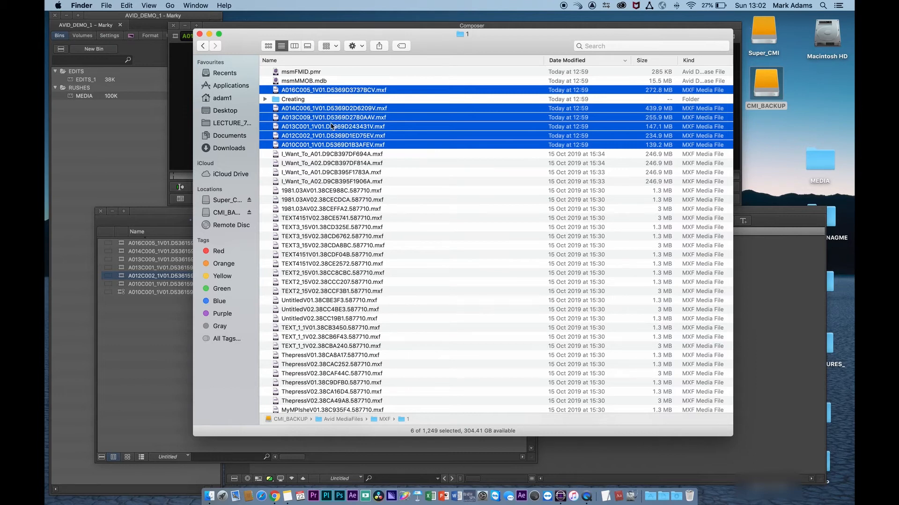
{"action": "left_click", "coordinate": [265, 100]}
{"action": "left_click", "coordinate": [276, 72]}
{"action": "key", "text": "Down"}
{"action": "key", "text": "Up"}
{"action": "key", "text": "Down"}
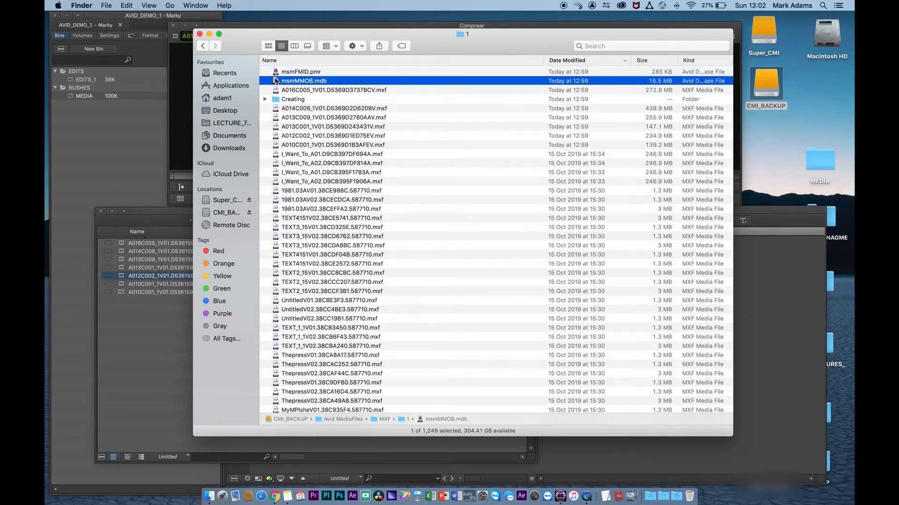
{"action": "key", "text": "Up"}
{"action": "left_click", "coordinate": [276, 82]}
{"action": "left_click", "coordinate": [276, 73]}
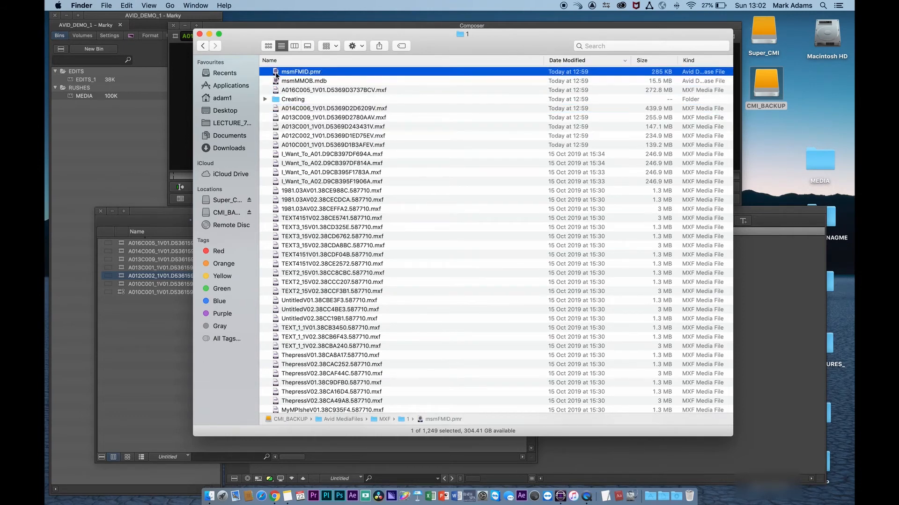
{"action": "left_click", "coordinate": [276, 80]}
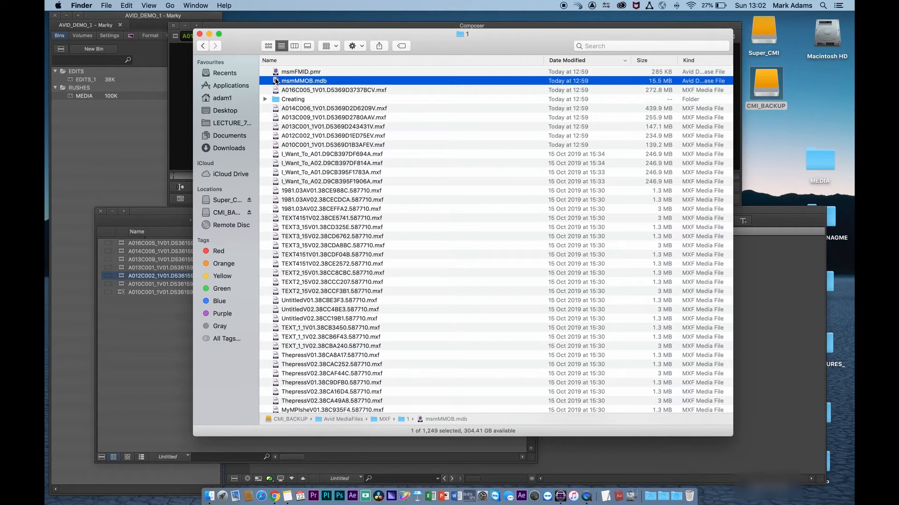
- Compare the folder's files with the MEDIA bin clips and close the Finder window
{"action": "left_click_drag", "start_coordinate": [245, 41], "coordinate": [290, 52]}
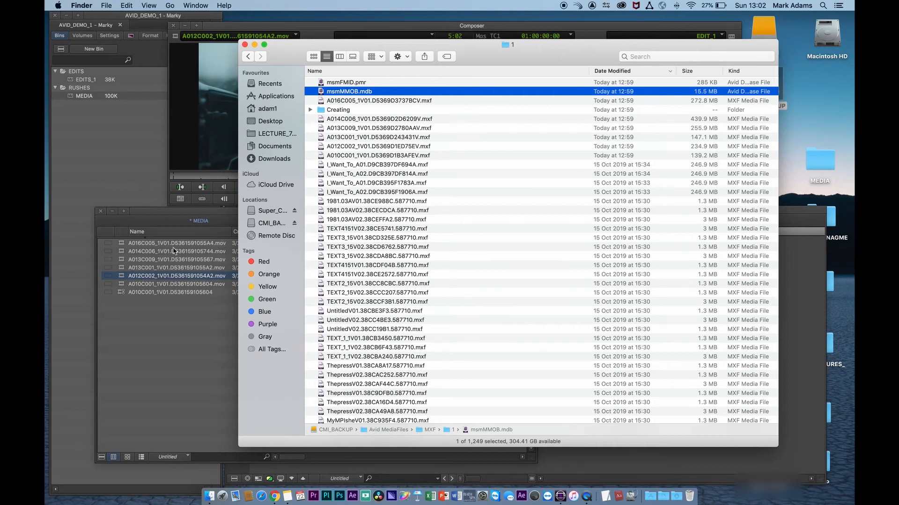
{"action": "left_click", "coordinate": [158, 214]}
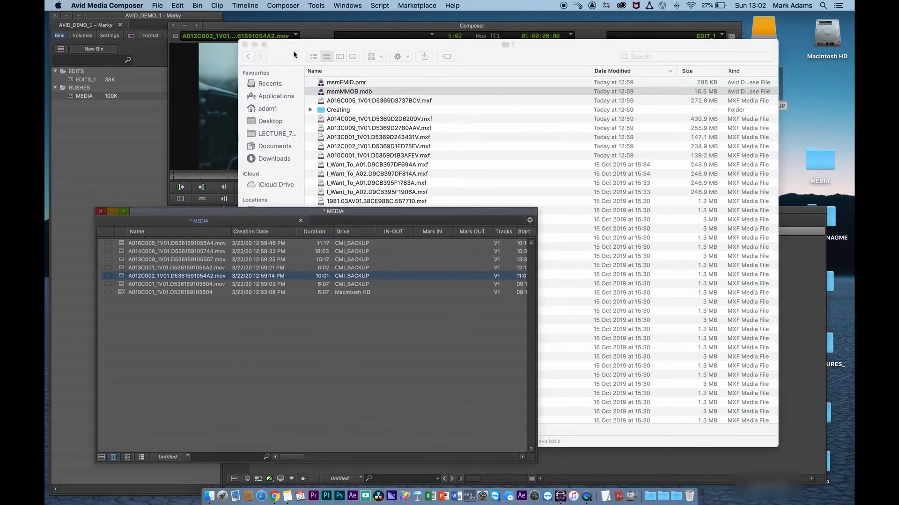
{"action": "left_click", "coordinate": [293, 51]}
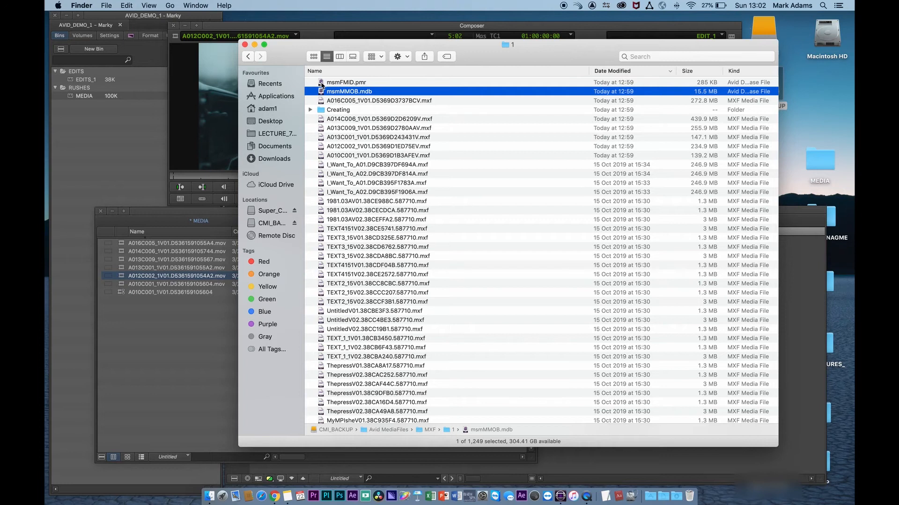
{"action": "left_click", "coordinate": [245, 44]}
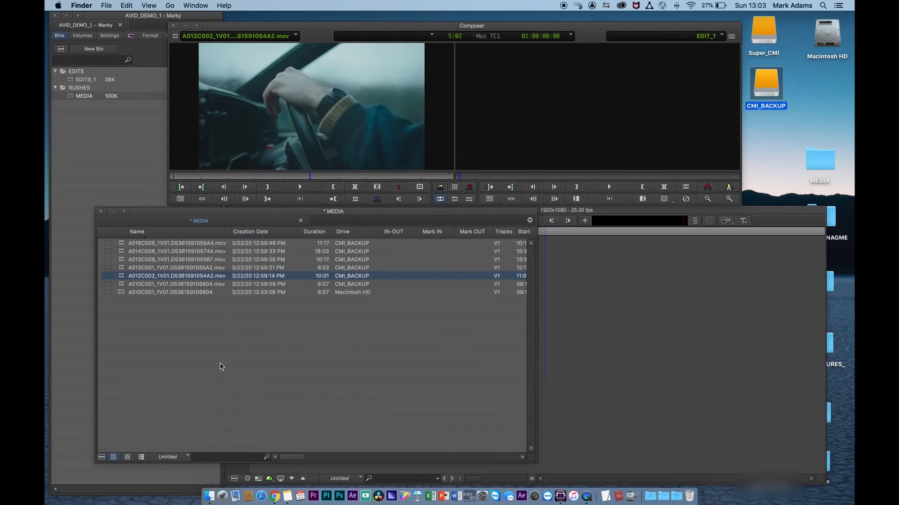
- Open the EDITS_1 bin and arrange it beside the MEDIA bin
{"action": "left_click", "coordinate": [252, 357]}
{"action": "left_click_drag", "start_coordinate": [216, 219], "coordinate": [483, 219]}
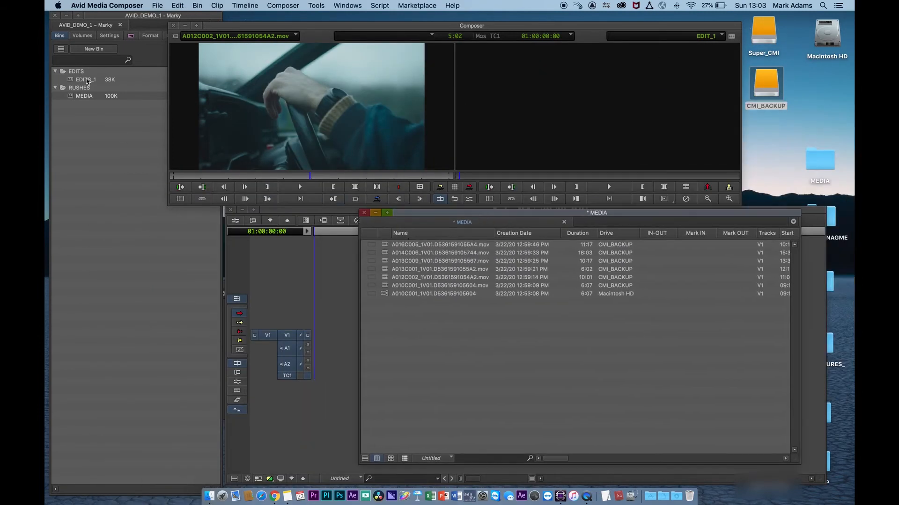
{"action": "double_click", "coordinate": [86, 79]}
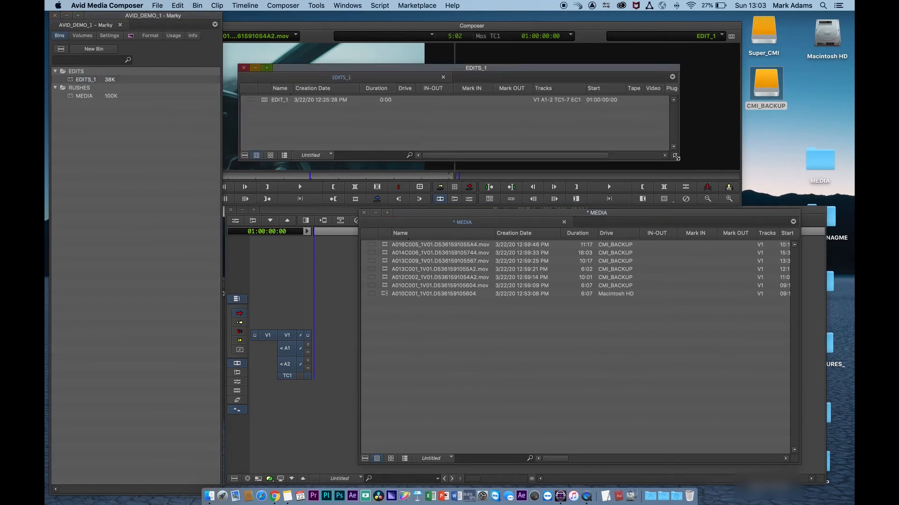
{"action": "left_click_drag", "start_coordinate": [677, 159], "coordinate": [625, 125]}
{"action": "left_click_drag", "start_coordinate": [497, 71], "coordinate": [318, 269]}
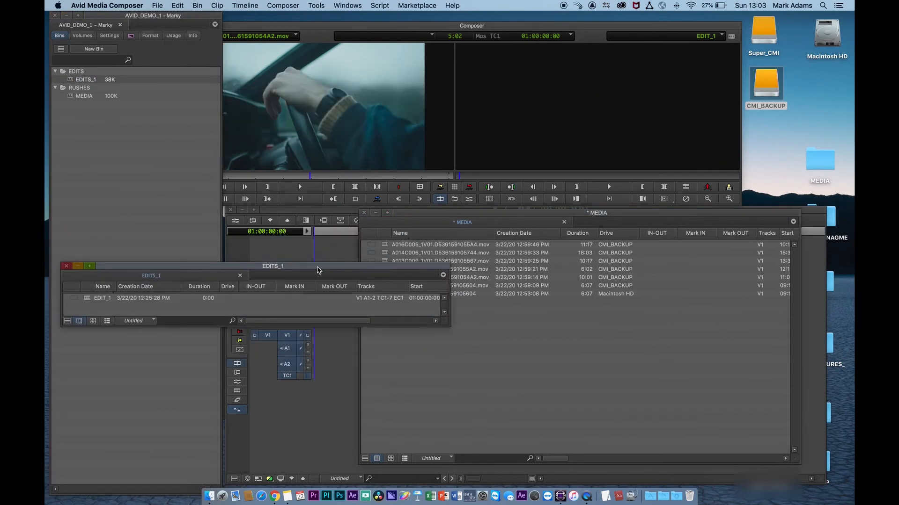
{"action": "left_click_drag", "start_coordinate": [450, 330], "coordinate": [274, 399]}
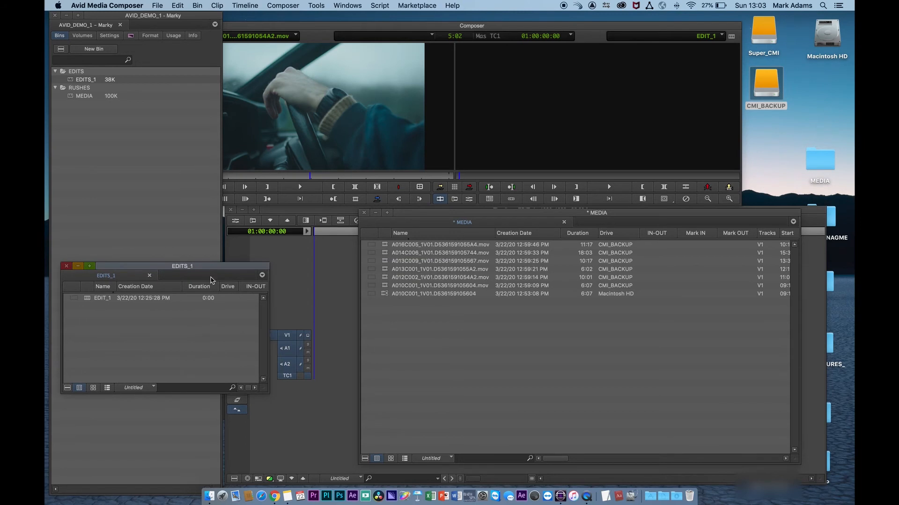
{"action": "left_click_drag", "start_coordinate": [196, 264], "coordinate": [203, 265]}
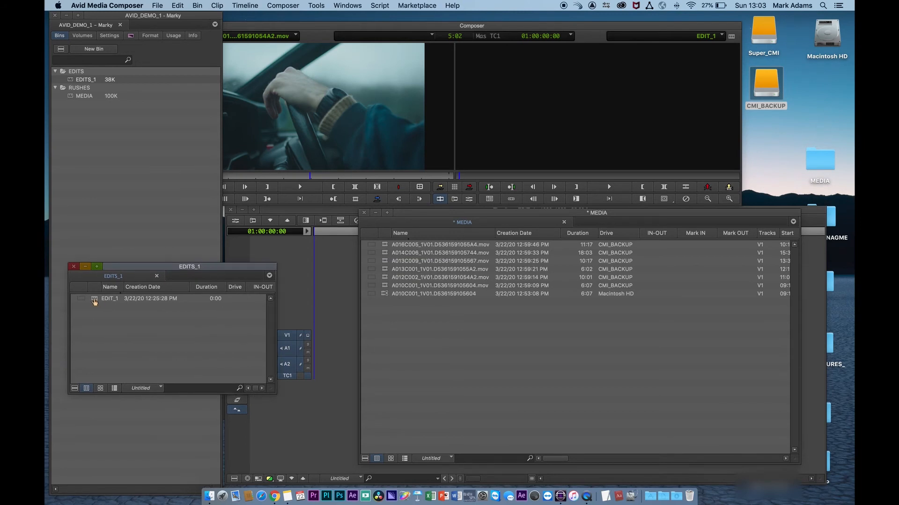
- Load the EDIT_1 sequence into the timeline, edit all MEDIA bin clips into it and scrub through it
{"action": "double_click", "coordinate": [93, 300]}
{"action": "left_click_drag", "start_coordinate": [487, 213], "coordinate": [742, 191]}
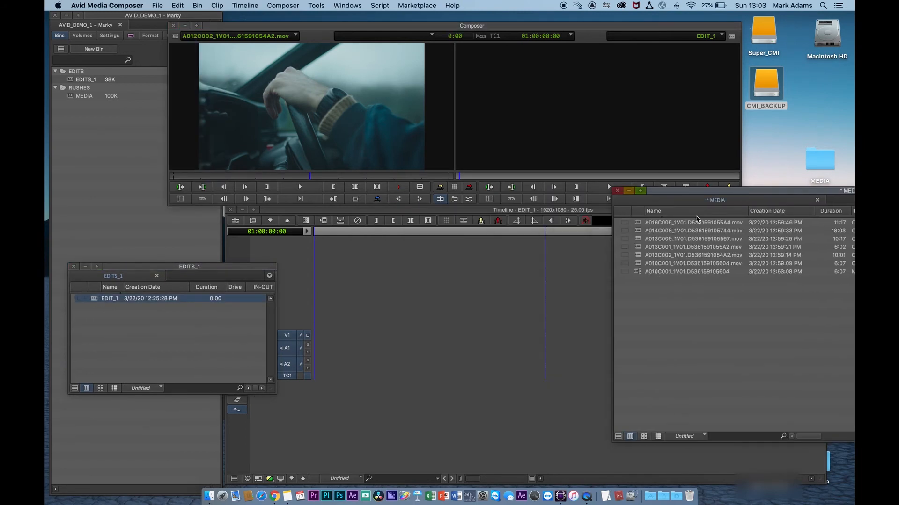
{"action": "left_click", "coordinate": [641, 224]}
{"action": "left_click", "coordinate": [639, 272], "text": "shift"}
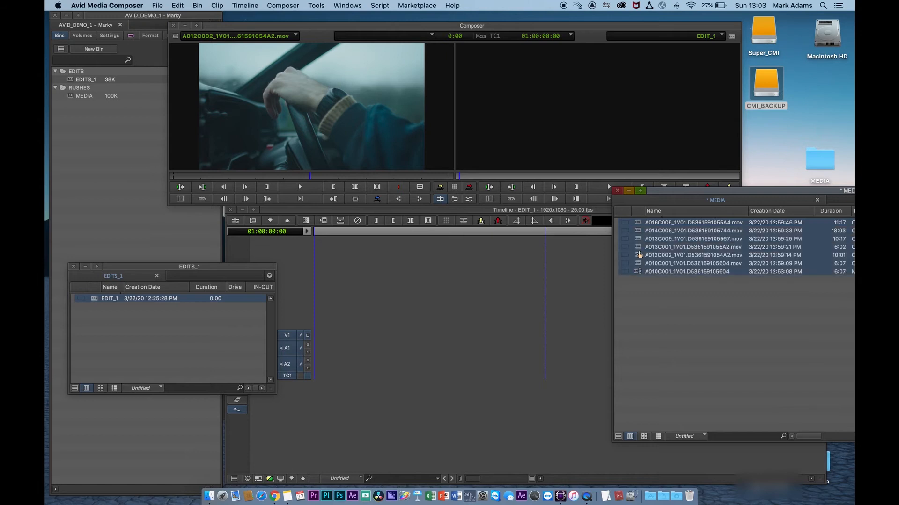
{"action": "left_click_drag", "start_coordinate": [368, 383], "coordinate": [367, 384]}
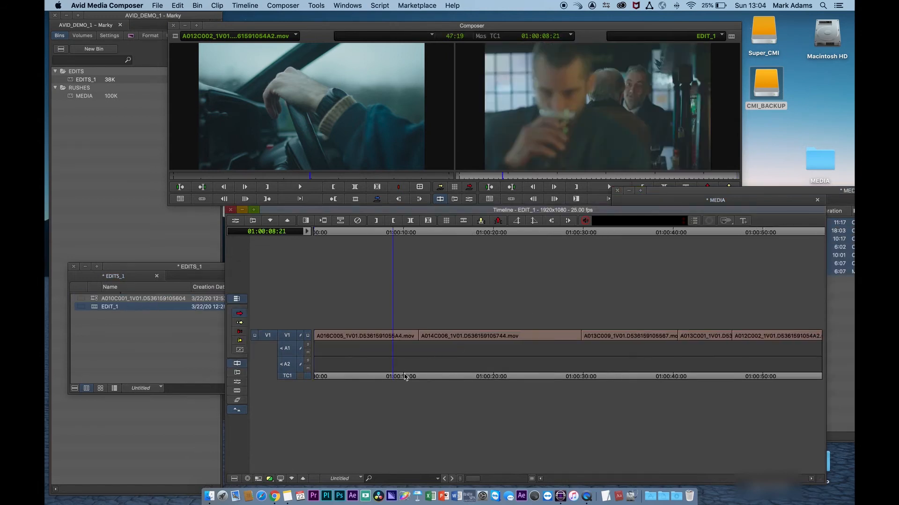
{"action": "mouse_move", "coordinate": [405, 375]}
{"action": "left_mouse_down"}
{"action": "mouse_move", "coordinate": [594, 369]}
{"action": "mouse_move", "coordinate": [396, 385]}
{"action": "left_mouse_up"}
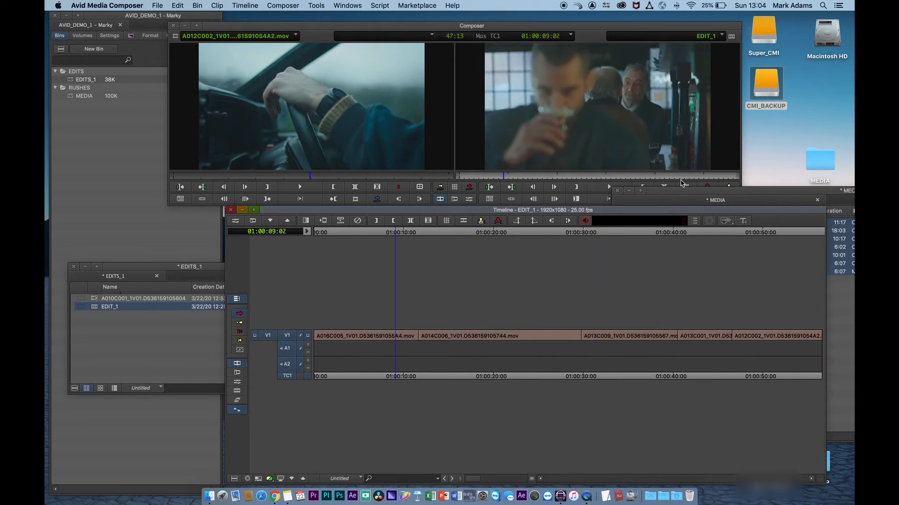
- Open the CMI_BACKUP drive and expand the Avid MediaFiles folder
{"action": "left_click", "coordinate": [769, 84]}
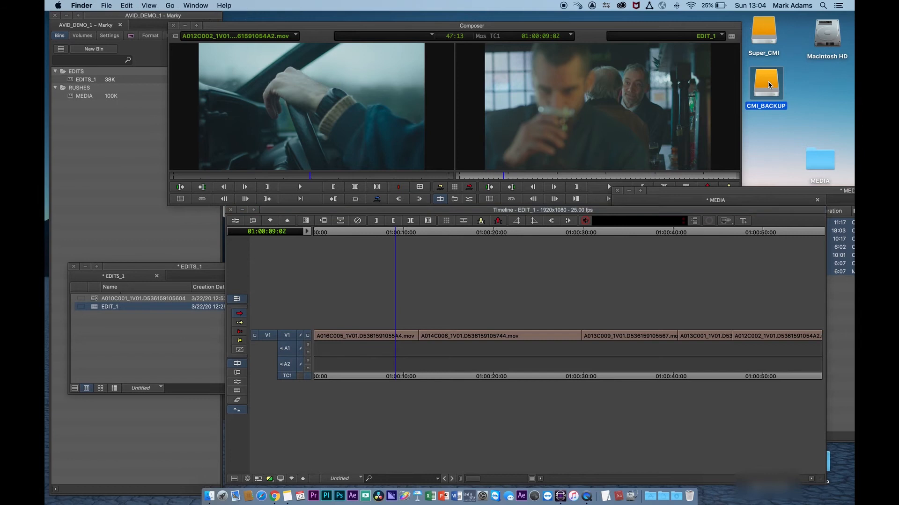
{"action": "double_click", "coordinate": [767, 81]}
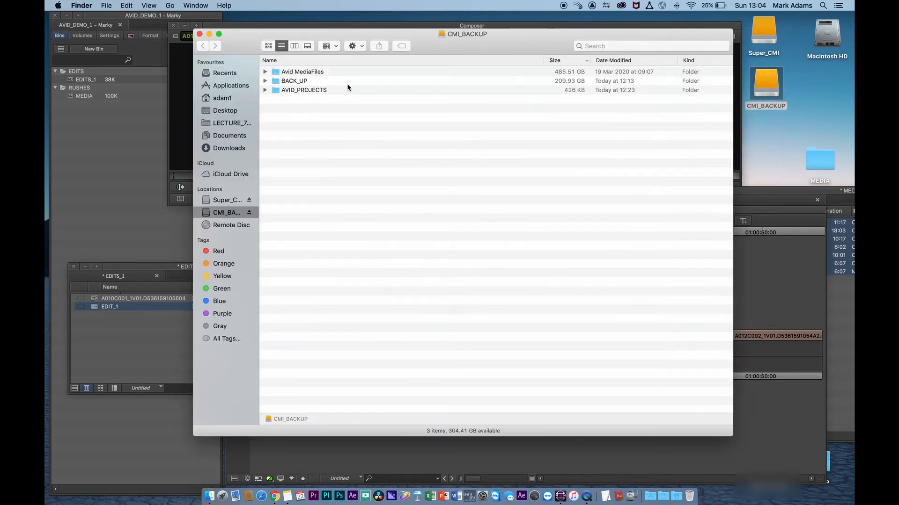
{"action": "left_click", "coordinate": [274, 71]}
{"action": "key", "text": "Right"}
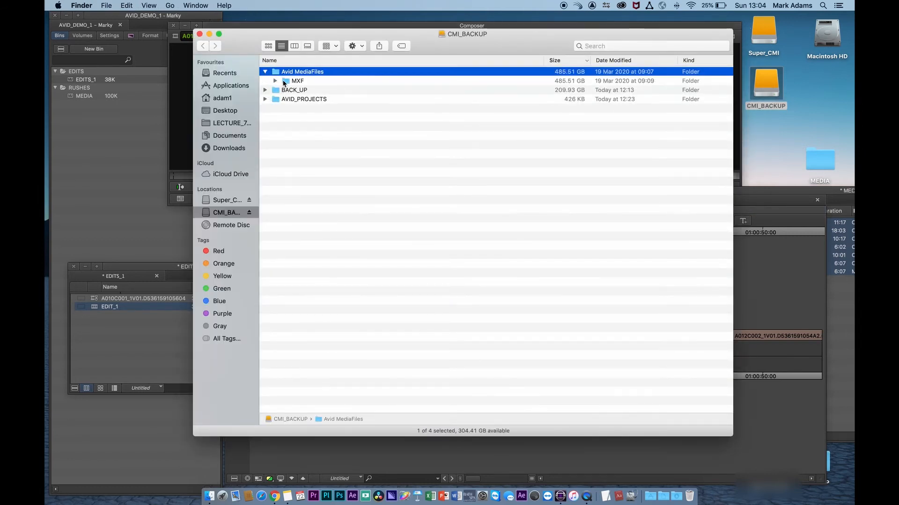
- Rename the Avid MediaFiles folder on CMI_BACKUP to Avid MediaFiles1
{"action": "left_click", "coordinate": [276, 81]}
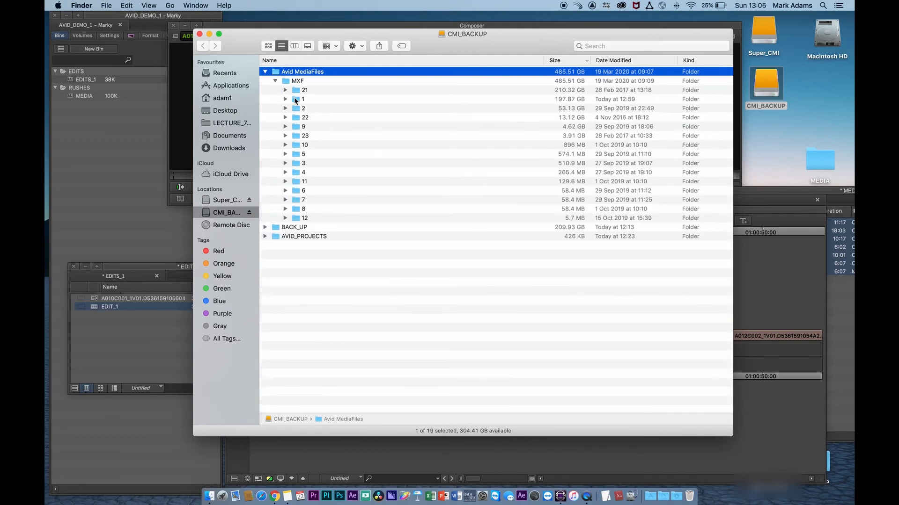
{"action": "left_click", "coordinate": [275, 81]}
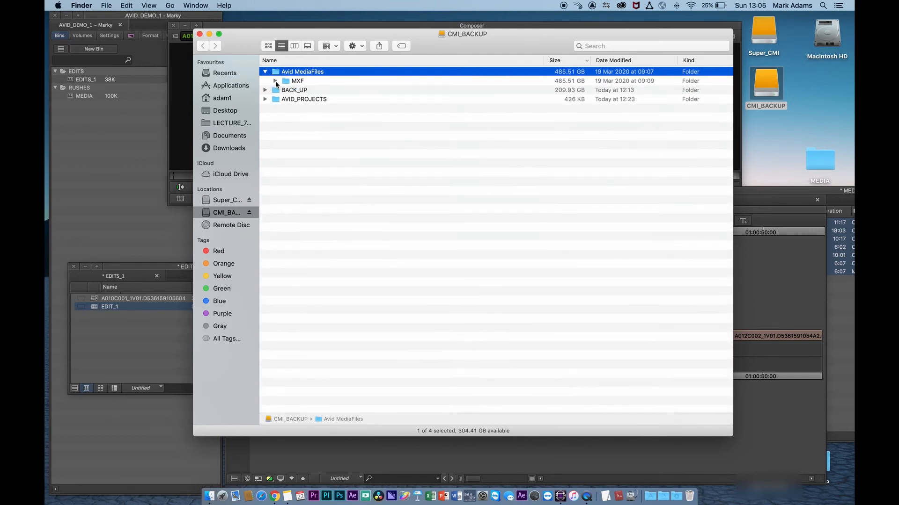
{"action": "left_click", "coordinate": [306, 74]}
{"action": "left_click", "coordinate": [323, 71]}
{"action": "type", "text": "1"}
{"action": "key", "text": "Return"}
- Switch to Media Composer and scrub through the EDIT_1 timeline to check the clips
{"action": "left_click", "coordinate": [199, 34]}
{"action": "left_click", "coordinate": [461, 377]}
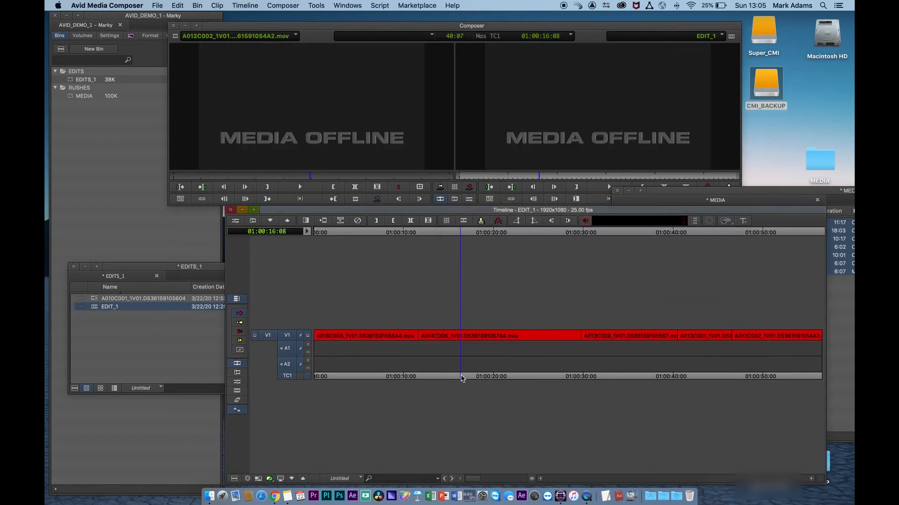
{"action": "left_click_drag", "start_coordinate": [461, 378], "coordinate": [683, 380]}
{"action": "left_click_drag", "start_coordinate": [770, 382], "coordinate": [453, 384]}
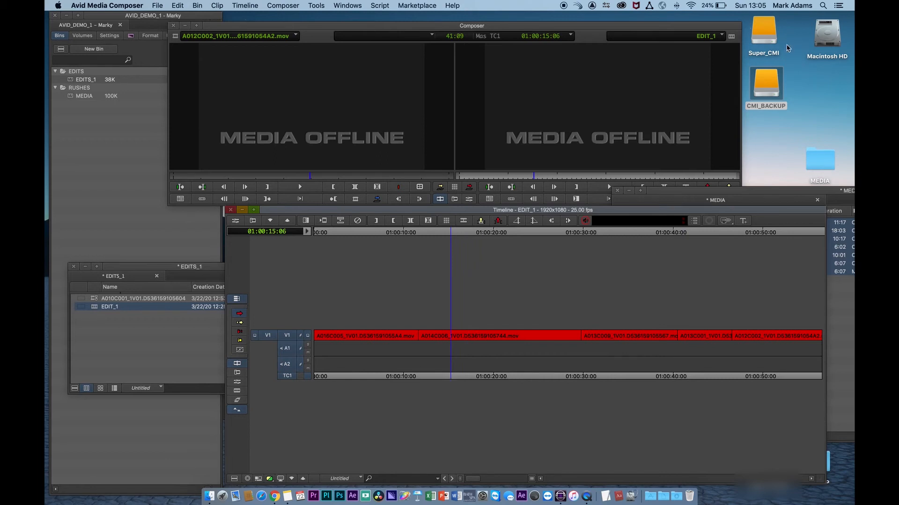
- Open the CMI_BACKUP drive and rename the folder back to Avid MediaFiles
{"action": "double_click", "coordinate": [770, 84]}
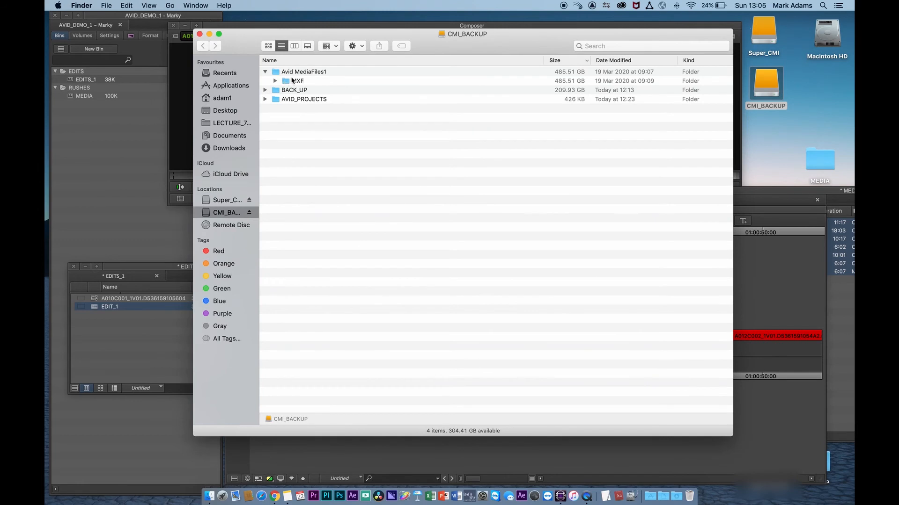
{"action": "left_click", "coordinate": [318, 73]}
{"action": "left_click", "coordinate": [321, 74]}
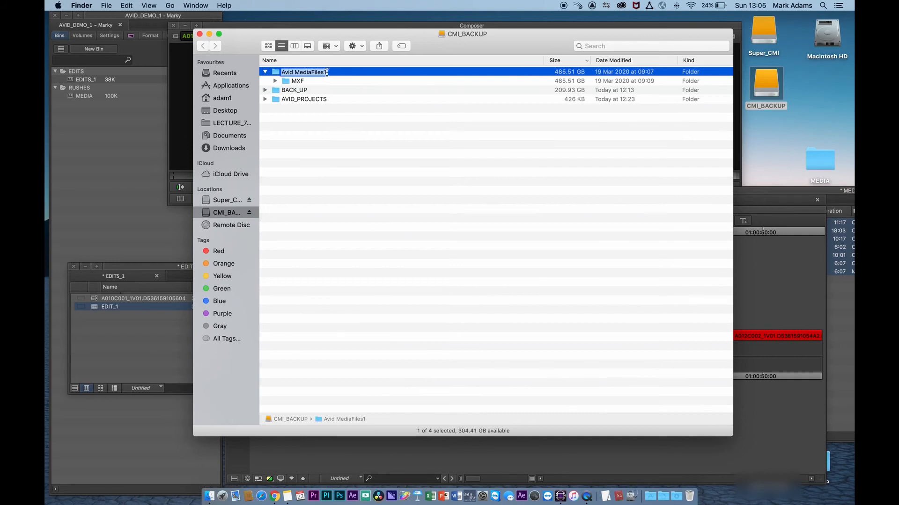
{"action": "key", "text": "BackSpace"}
{"action": "key", "text": "Return"}
- Scrub through the EDIT_1 timeline again to check the clips
{"action": "left_click", "coordinate": [789, 295]}
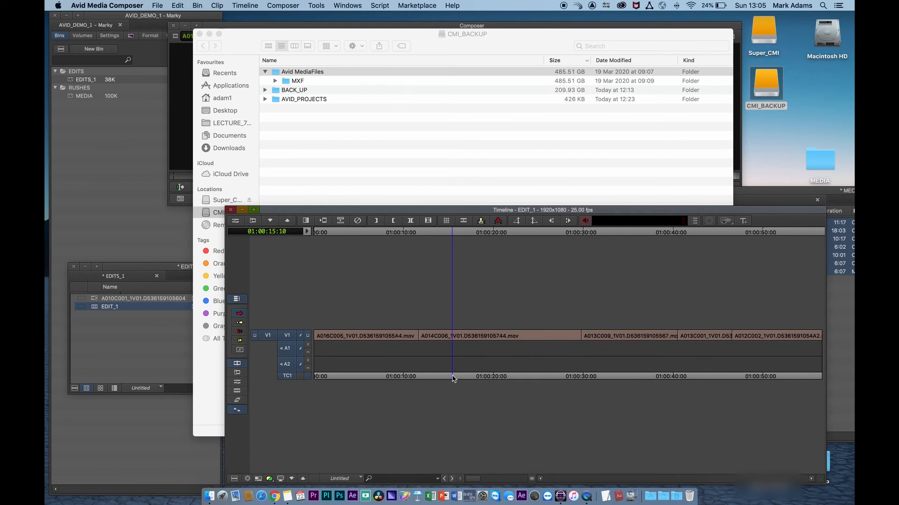
{"action": "left_click_drag", "start_coordinate": [453, 378], "coordinate": [645, 383]}
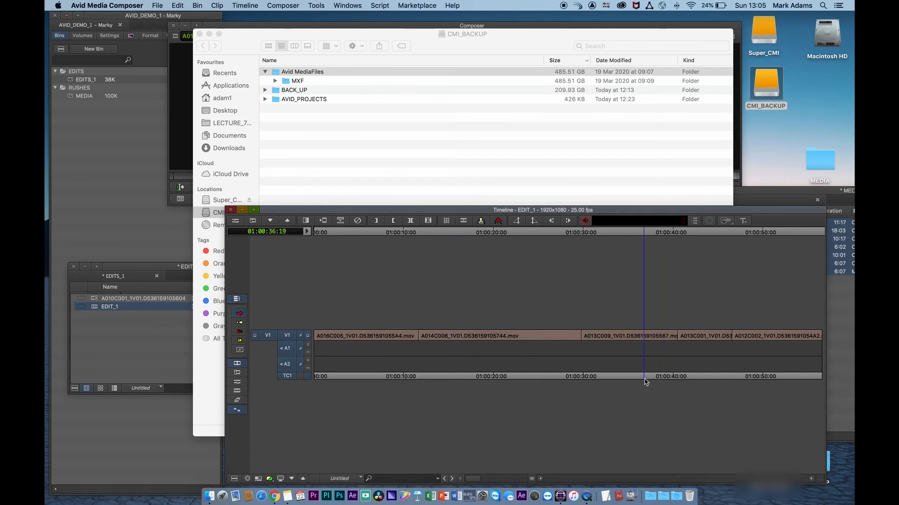
{"action": "left_click_drag", "start_coordinate": [347, 378], "coordinate": [394, 377]}
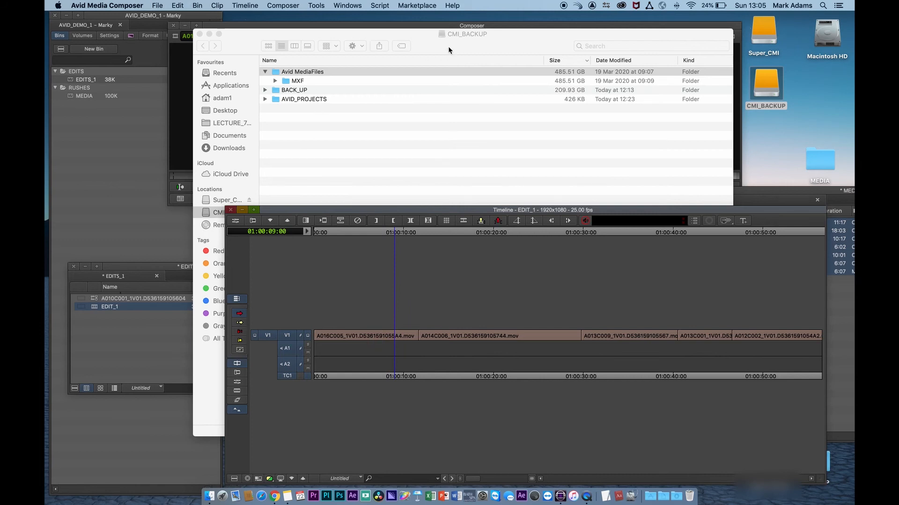
- Expand the MXF folder and open its numbered folder 1
{"action": "left_click_drag", "start_coordinate": [449, 51], "coordinate": [464, 46]}
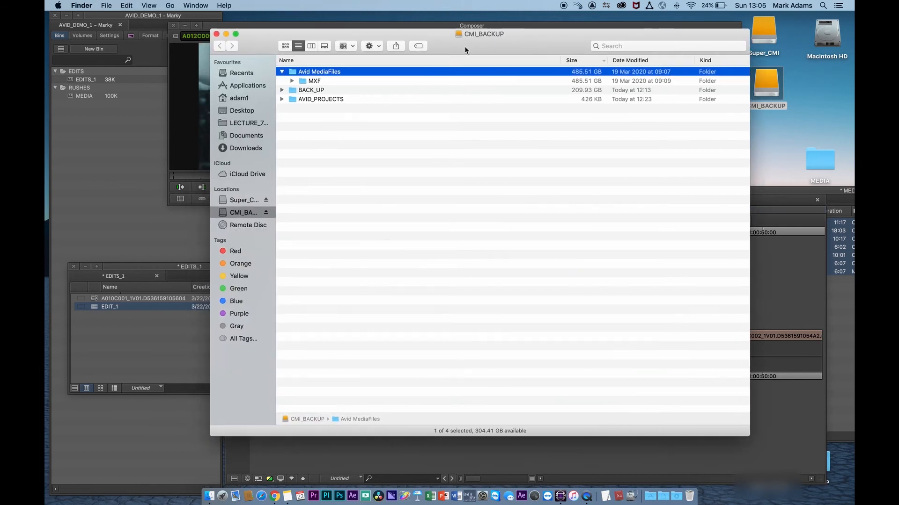
{"action": "left_click", "coordinate": [292, 81]}
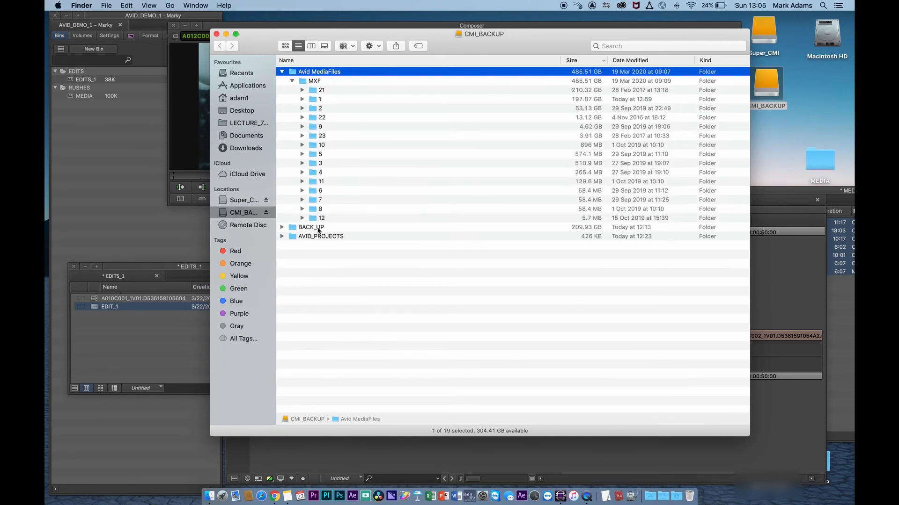
{"action": "left_click", "coordinate": [302, 99]}
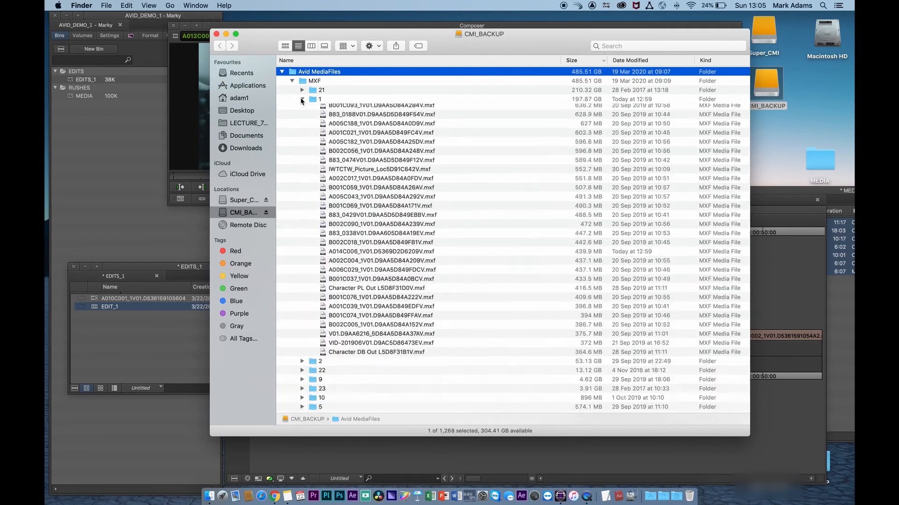
{"action": "double_click", "coordinate": [312, 99]}
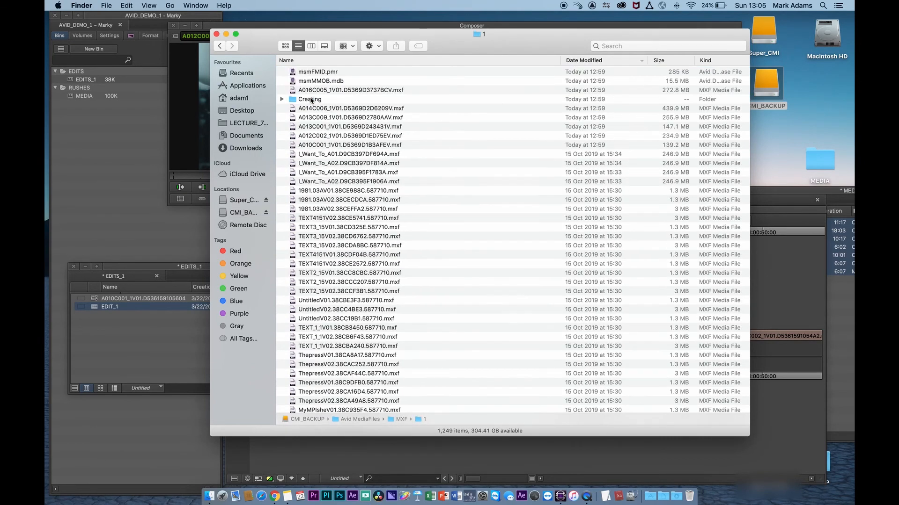
- Select the msmFMID.pmr and msmMMOB.mdb database files and delete them
{"action": "left_click", "coordinate": [294, 72]}
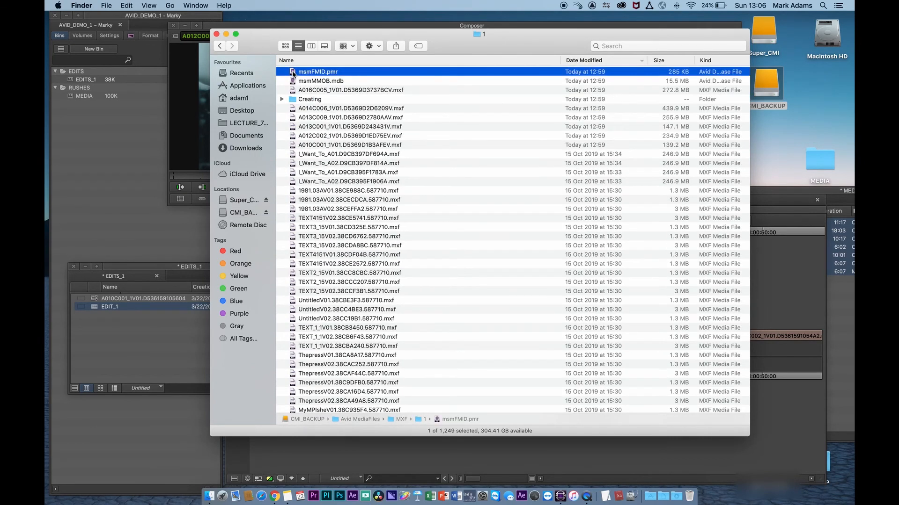
{"action": "left_click", "coordinate": [293, 81], "text": "shift"}
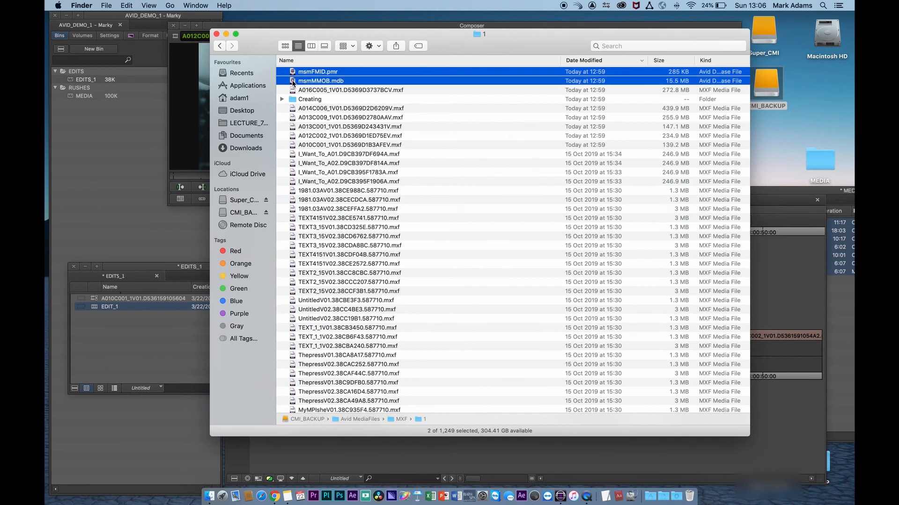
{"action": "key", "text": "super+BackSpace"}
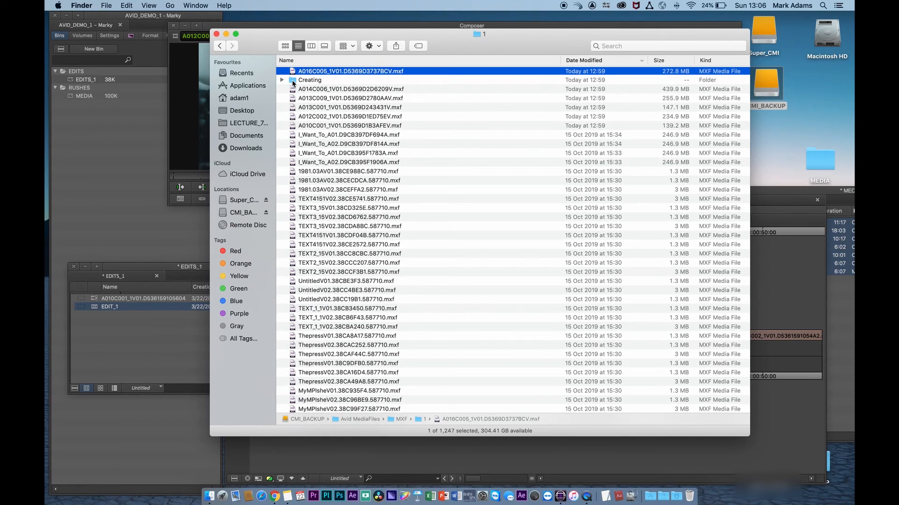
- Switch back to Media Composer so it rebuilds the media database, and move the Finder window
{"action": "left_click", "coordinate": [192, 238]}
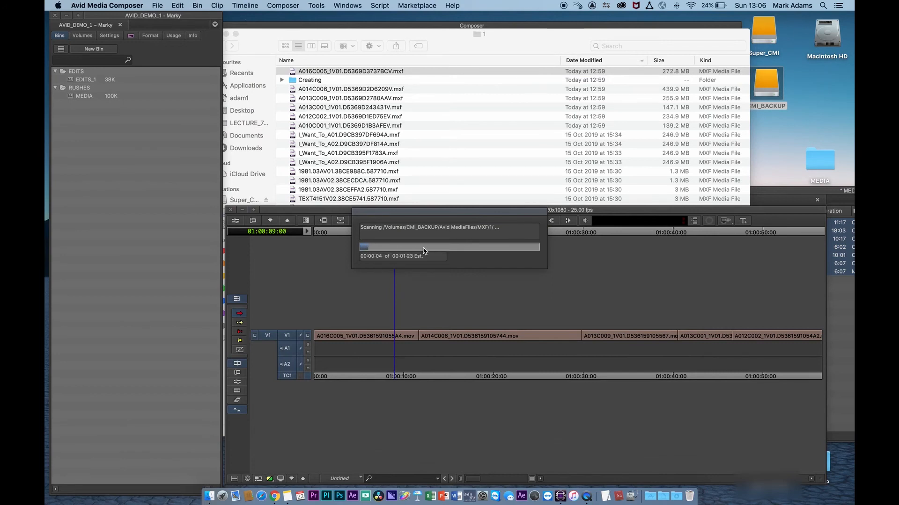
{"action": "left_click", "coordinate": [768, 83]}
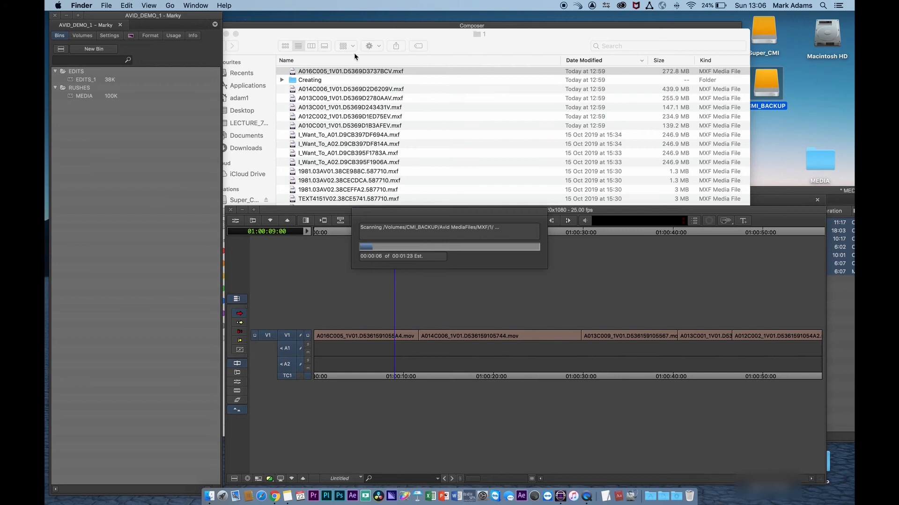
{"action": "left_click_drag", "start_coordinate": [374, 38], "coordinate": [436, 27]}
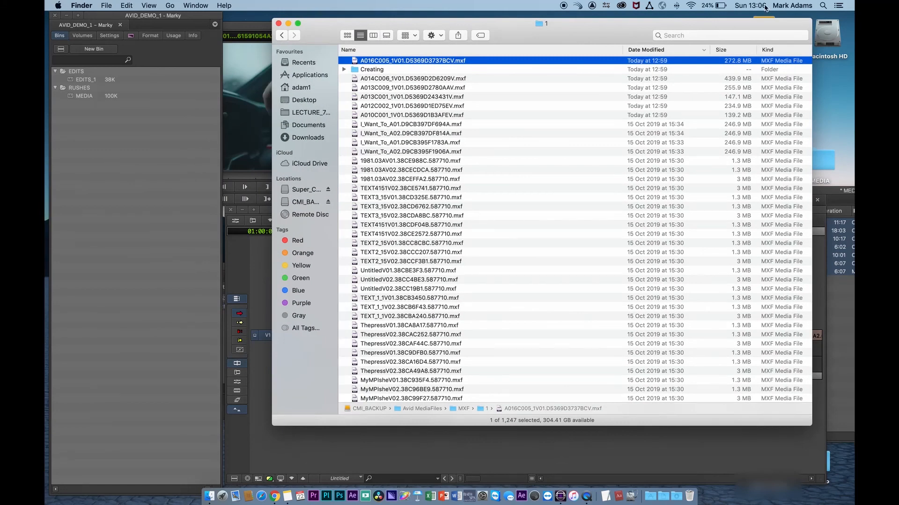
{"action": "left_click_drag", "start_coordinate": [746, 19], "coordinate": [639, 41]}
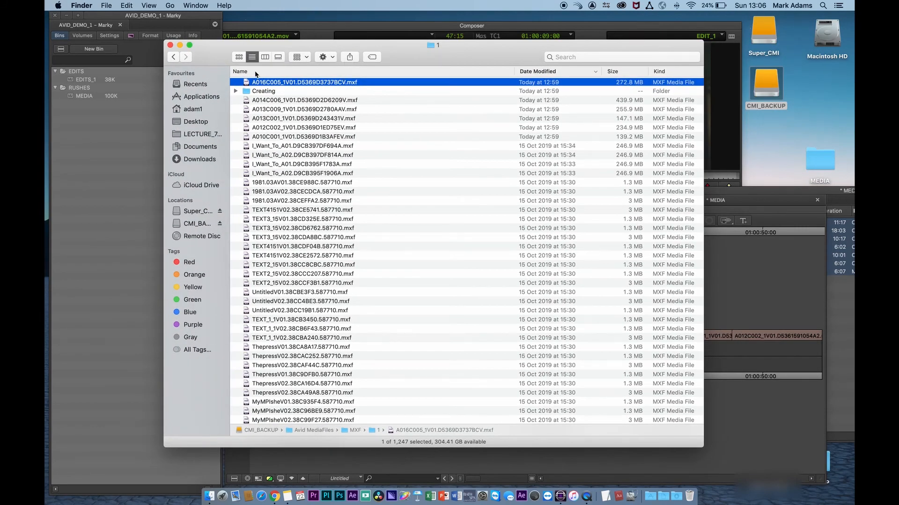
- Collapse MXF folder 1, move the Finder window aside and scrub through the EDIT_1 timeline
{"action": "left_click", "coordinate": [177, 57]}
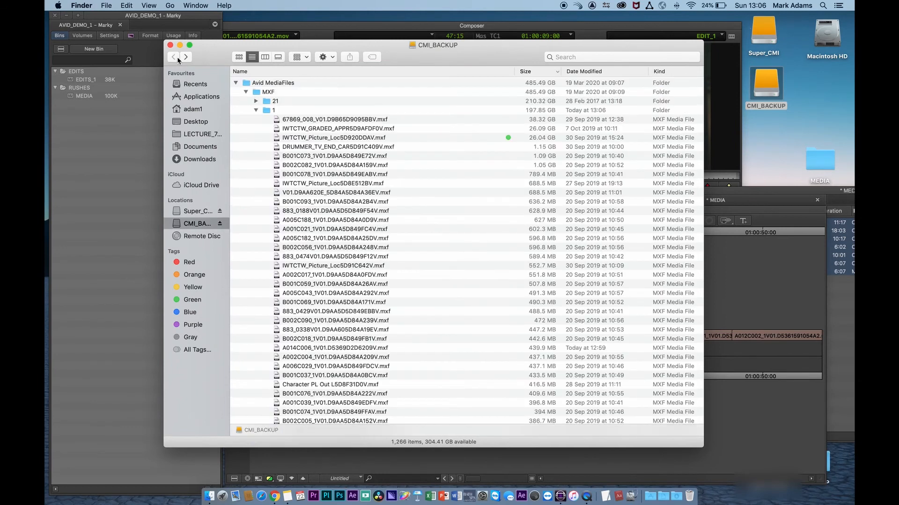
{"action": "left_click", "coordinate": [259, 110]}
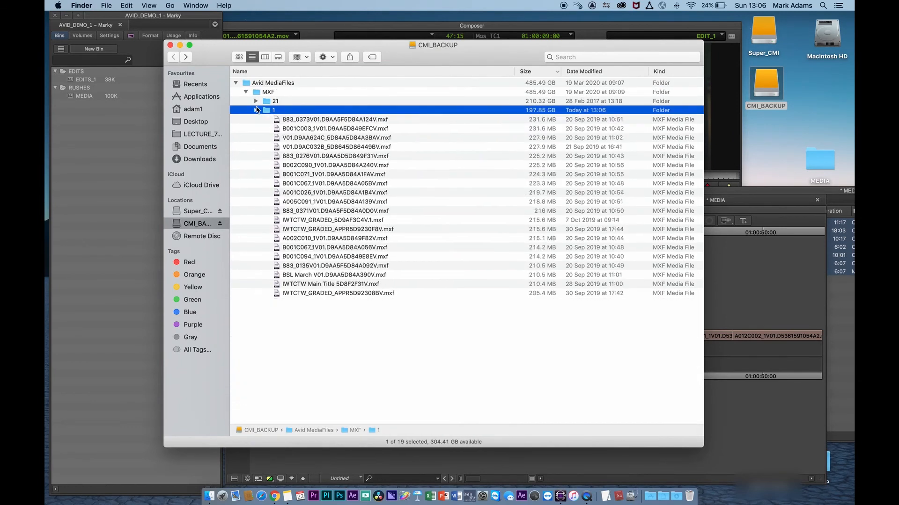
{"action": "left_click", "coordinate": [256, 110]}
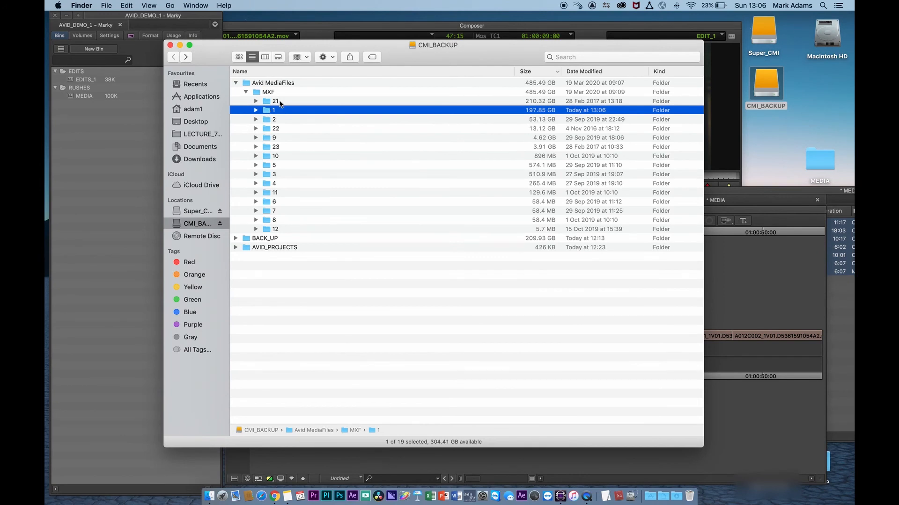
{"action": "left_click_drag", "start_coordinate": [314, 51], "coordinate": [696, 66]}
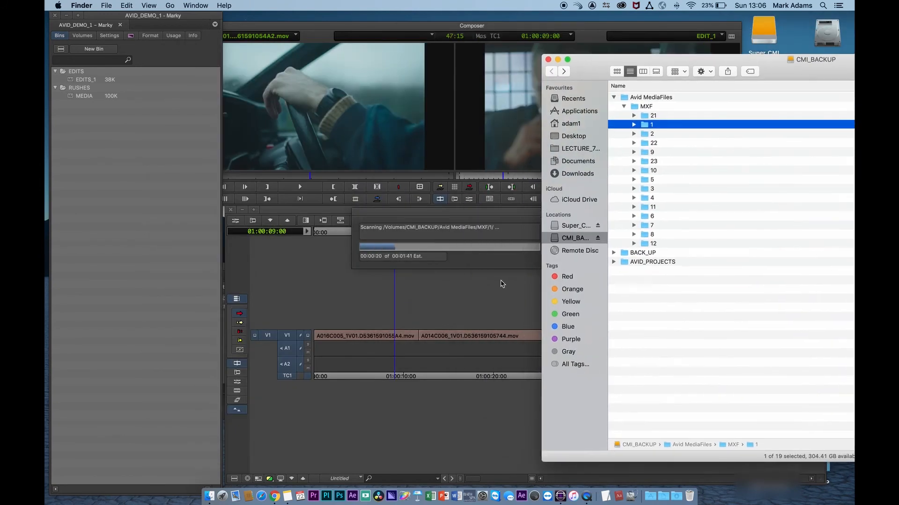
{"action": "left_click", "coordinate": [499, 284]}
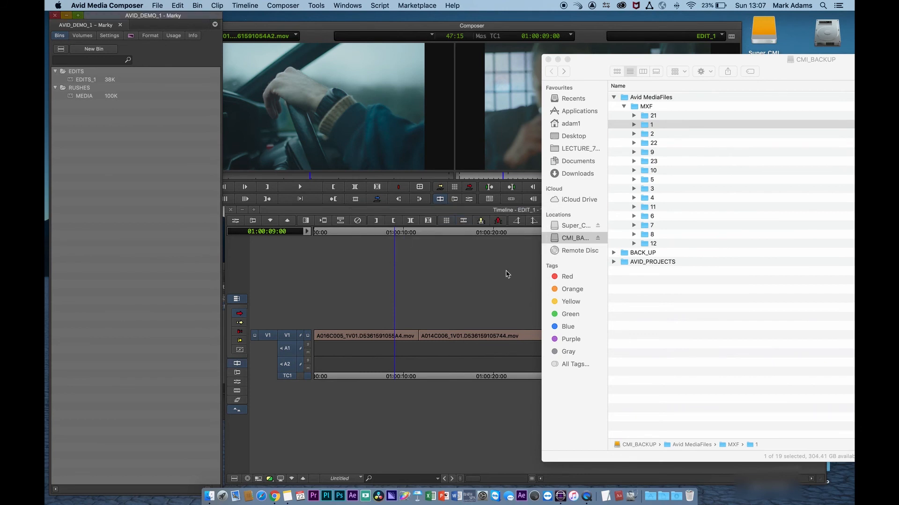
{"action": "left_click_drag", "start_coordinate": [453, 378], "coordinate": [480, 379]}
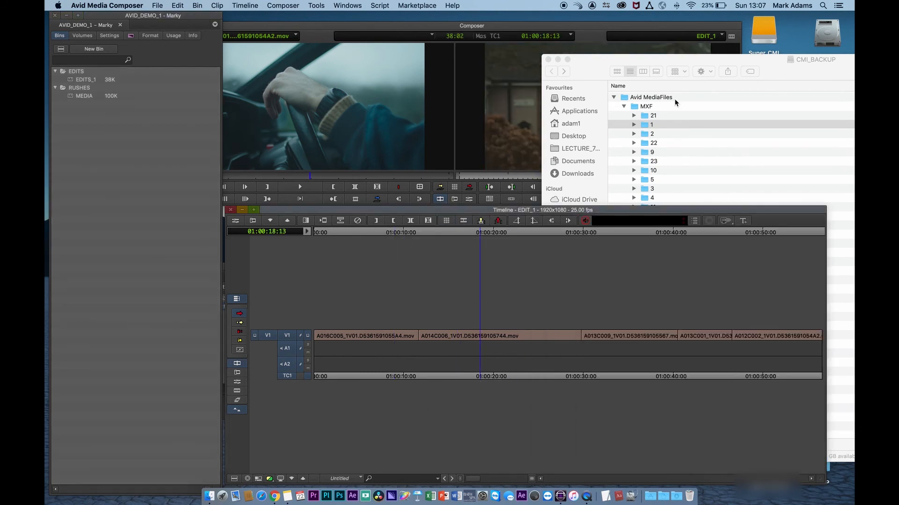
- Reopen MXF folder 1 to inspect its database files, then close the Finder window
{"action": "left_click_drag", "start_coordinate": [733, 63], "coordinate": [344, 70]}
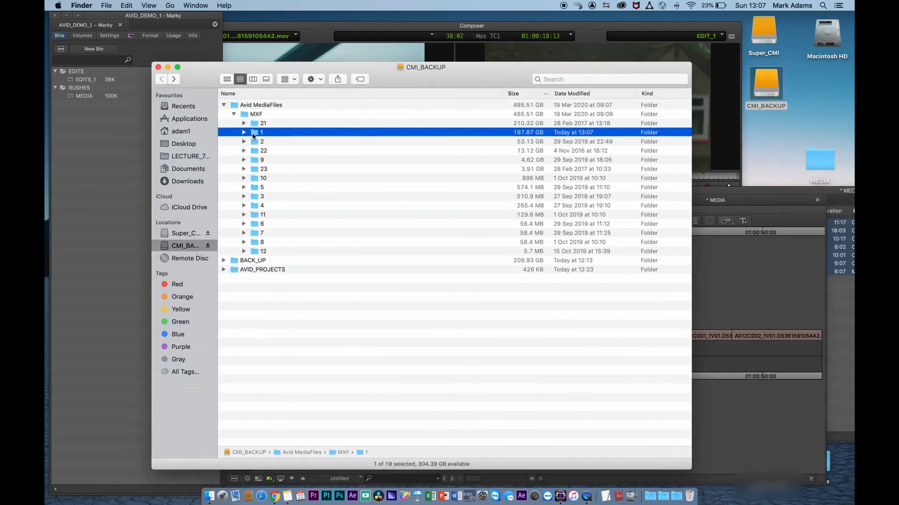
{"action": "double_click", "coordinate": [252, 133]}
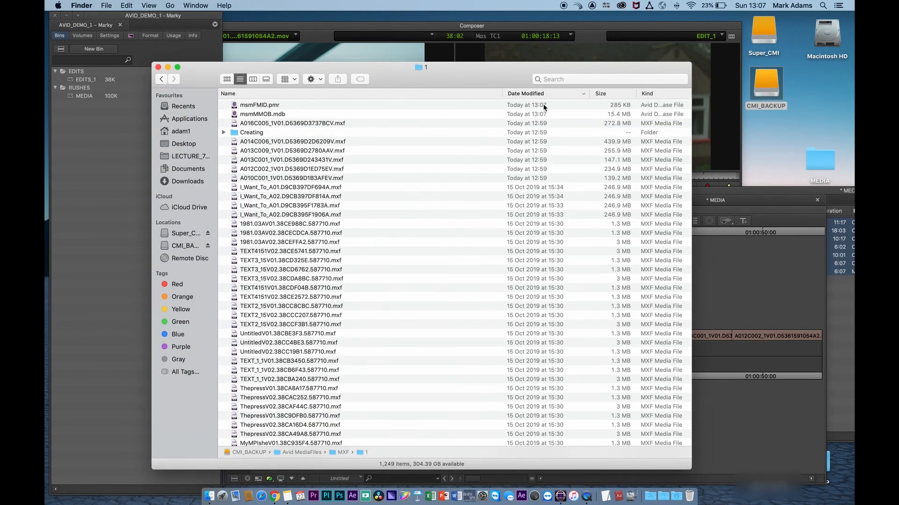
{"action": "left_click_drag", "start_coordinate": [202, 78], "coordinate": [306, 63]}
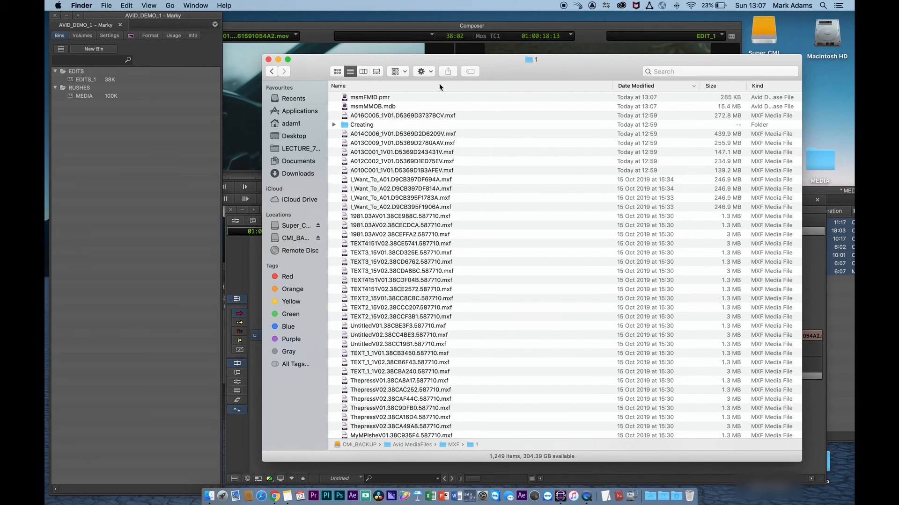
{"action": "left_click_drag", "start_coordinate": [545, 70], "coordinate": [597, 53]}
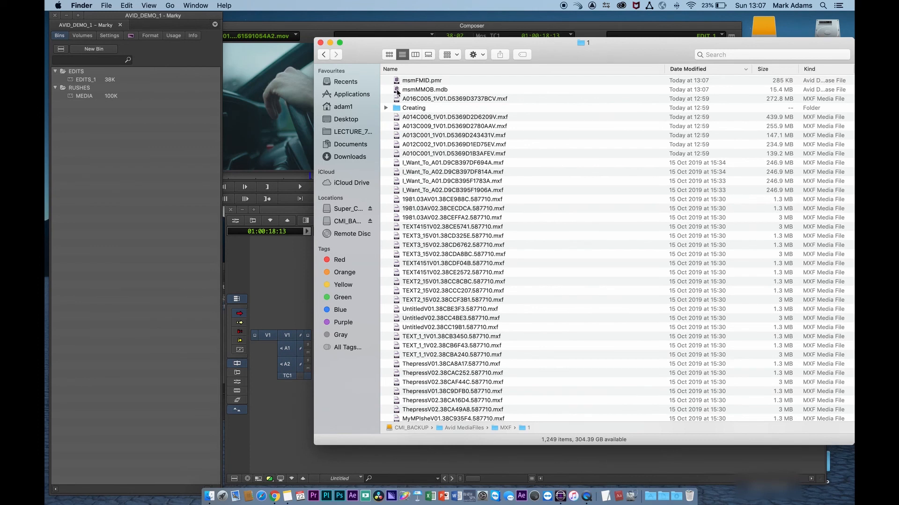
{"action": "left_click", "coordinate": [322, 55]}
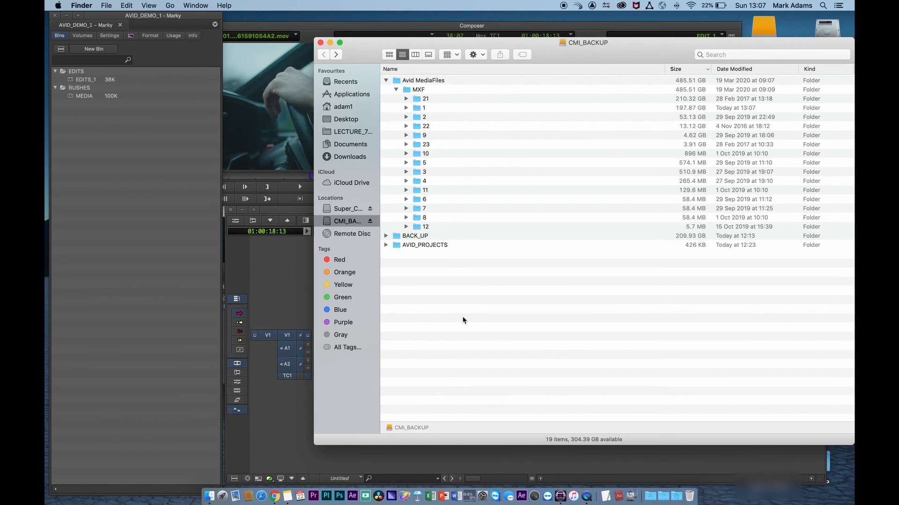
{"action": "left_click_drag", "start_coordinate": [351, 49], "coordinate": [311, 52]}
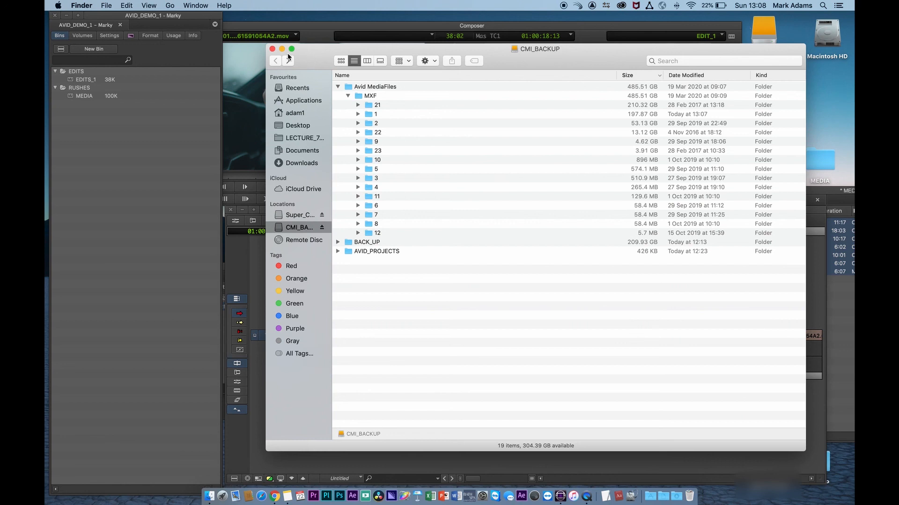
{"action": "left_click", "coordinate": [272, 49]}
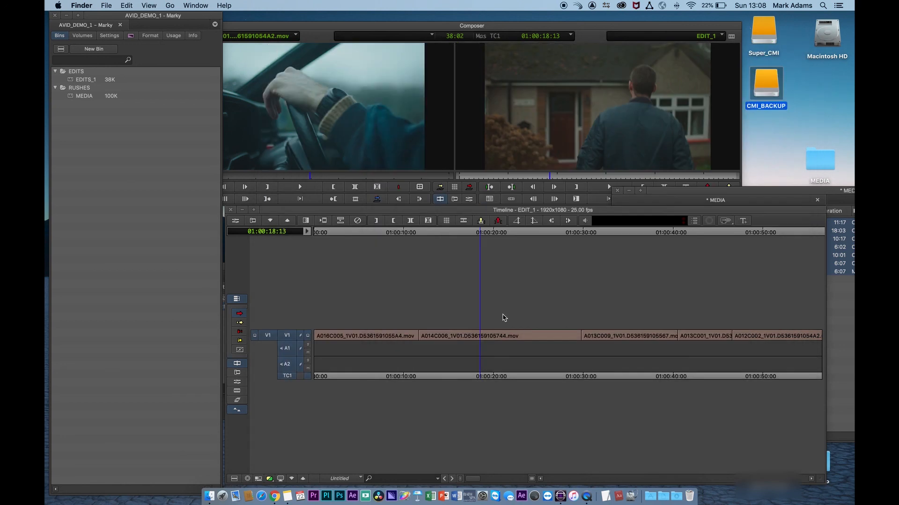
- Scrub through the EDIT_1 timeline to check the clips play
{"action": "left_click", "coordinate": [459, 233]}
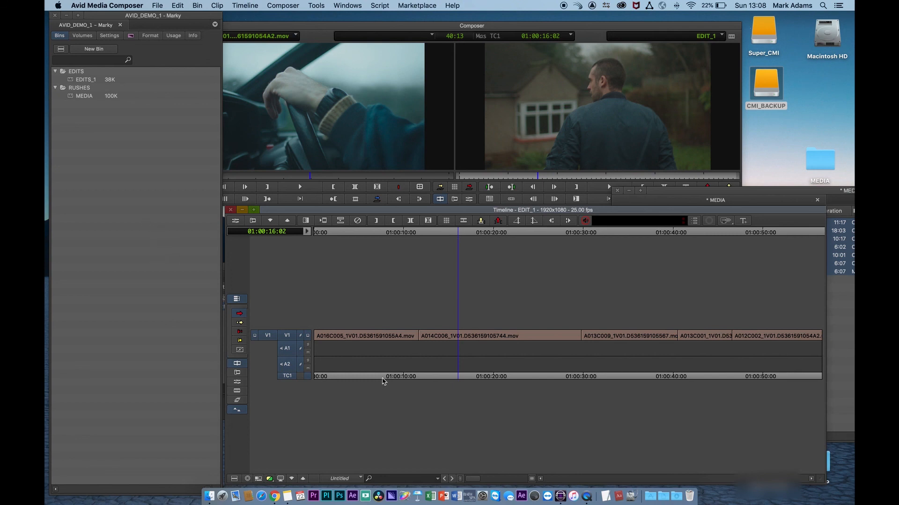
{"action": "left_click", "coordinate": [363, 378]}
{"action": "left_click_drag", "start_coordinate": [367, 378], "coordinate": [374, 378]}
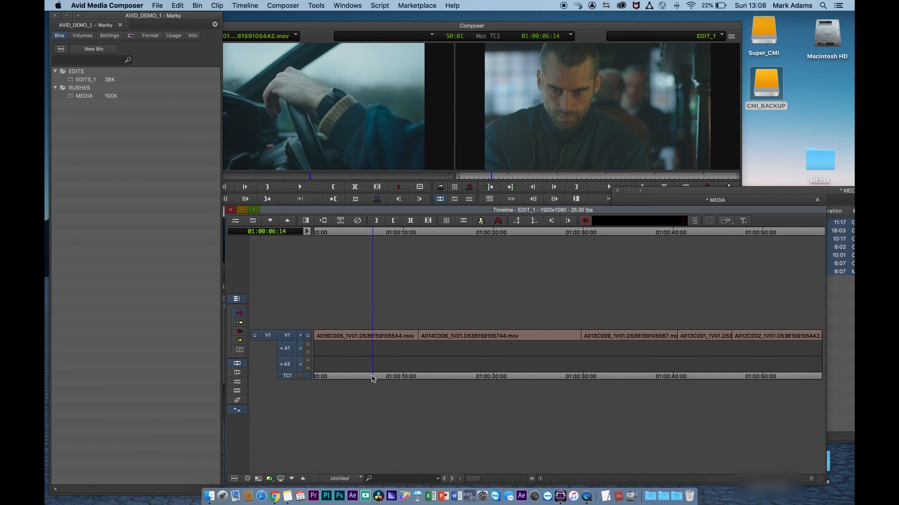
- Open the CMI_BACKUP drive and expand and collapse the MXF folder
{"action": "double_click", "coordinate": [763, 83]}
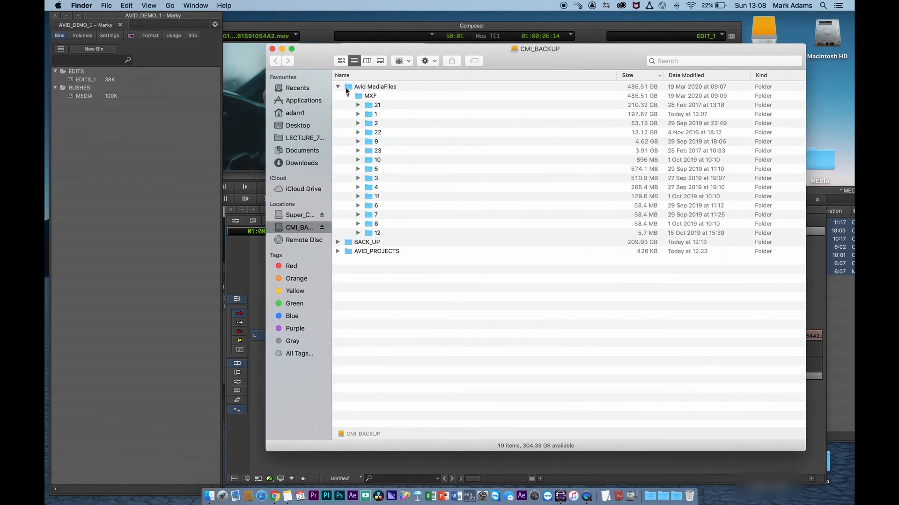
{"action": "left_click", "coordinate": [348, 95]}
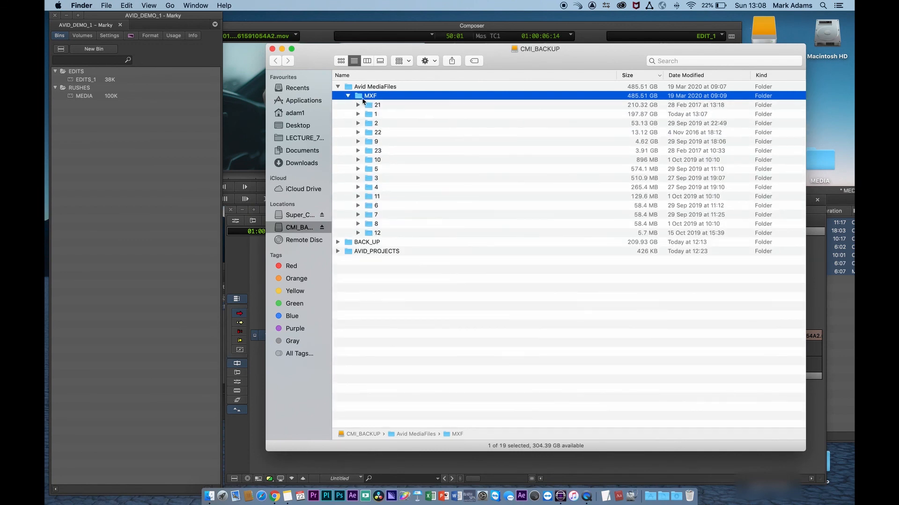
{"action": "left_click", "coordinate": [348, 96]}
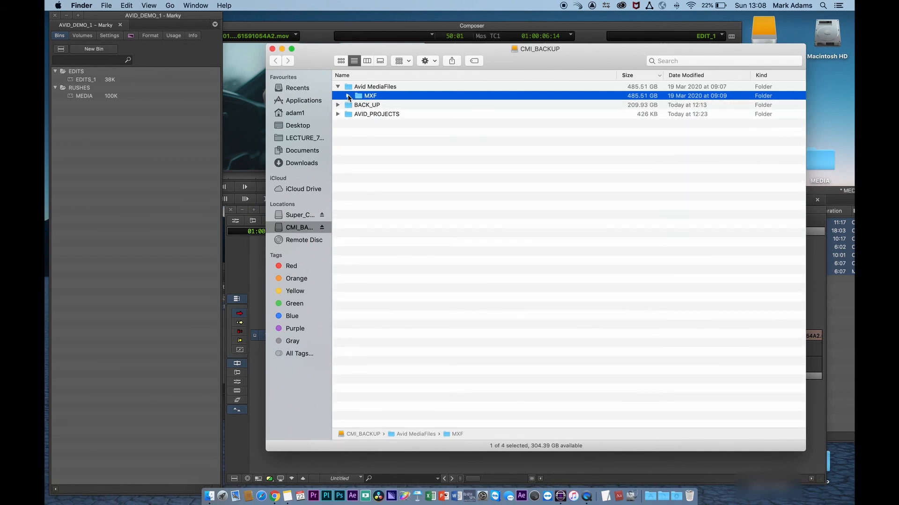
- Collapse and reopen the Avid MediaFiles and MXF folders on CMI_BACKUP to view the numbered media subfolders
{"action": "left_click", "coordinate": [348, 95]}
{"action": "left_click", "coordinate": [348, 95]}
{"action": "left_click", "coordinate": [337, 88]}
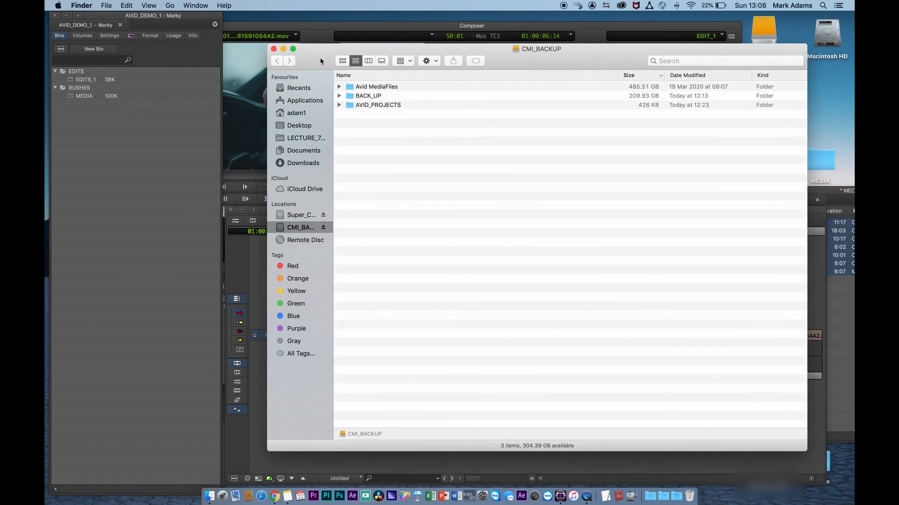
{"action": "left_click", "coordinate": [339, 87]}
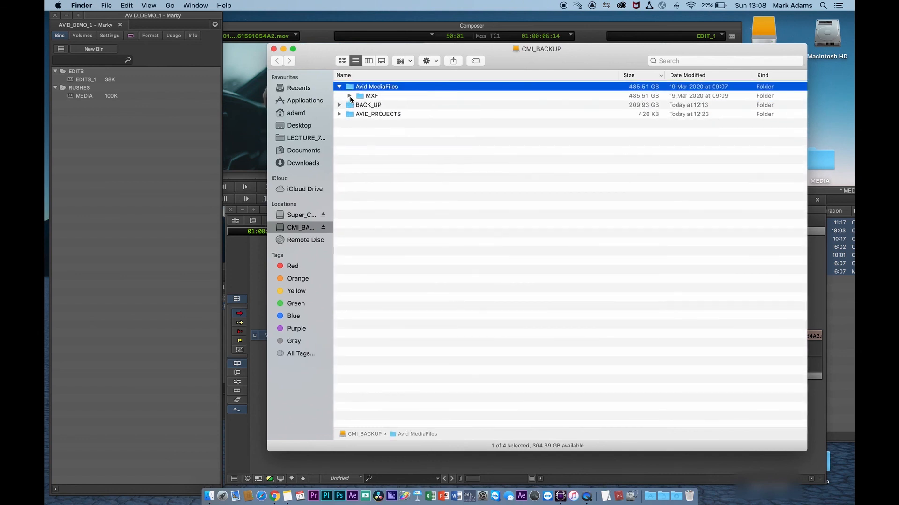
{"action": "left_click", "coordinate": [350, 96]}
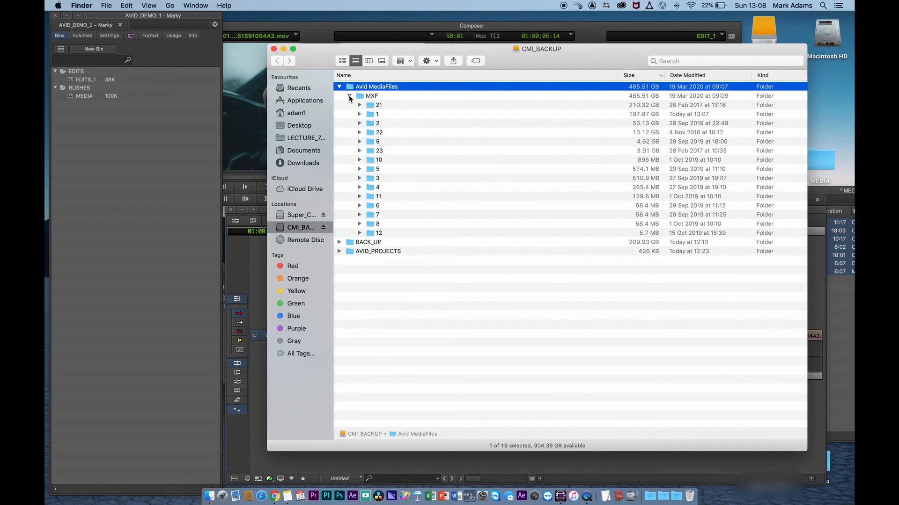
- Expand MXF folder 22 to inspect its MXF media files, collapse it, and close the Finder window
{"action": "left_click", "coordinate": [360, 132]}
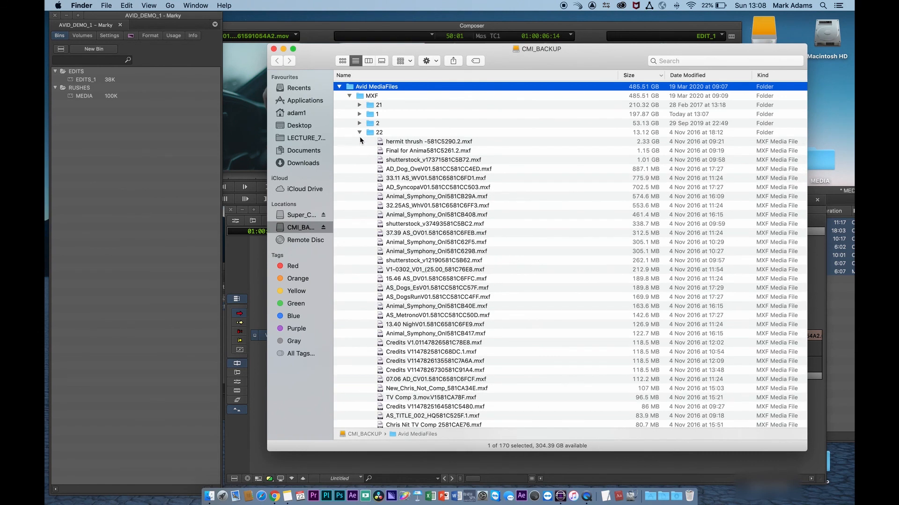
{"action": "left_click", "coordinate": [359, 132]}
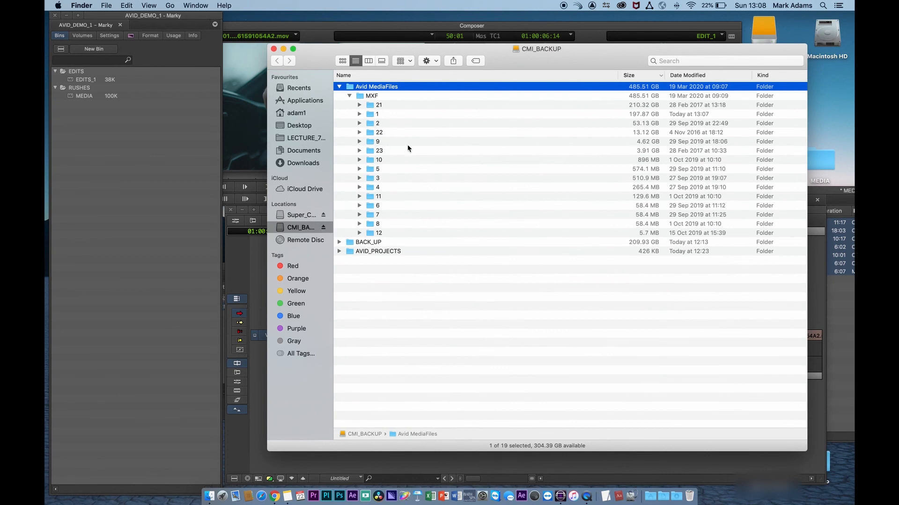
{"action": "left_click", "coordinate": [274, 49]}
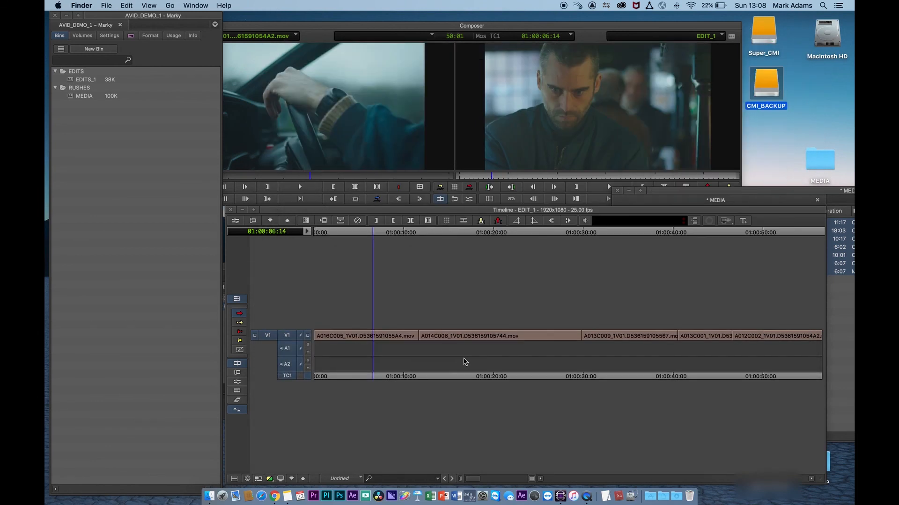